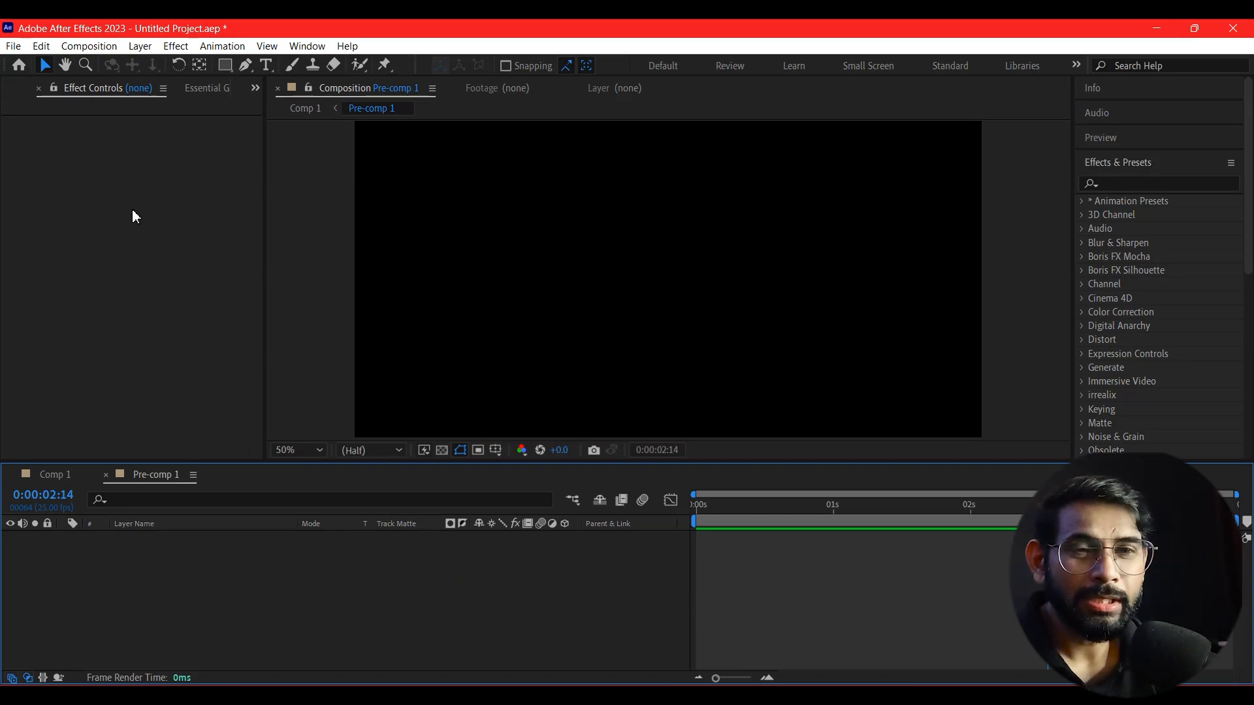
Create a text layer in Pre-comp 1 reading "After effects".
left_click(266, 64)
left_click(536, 279)
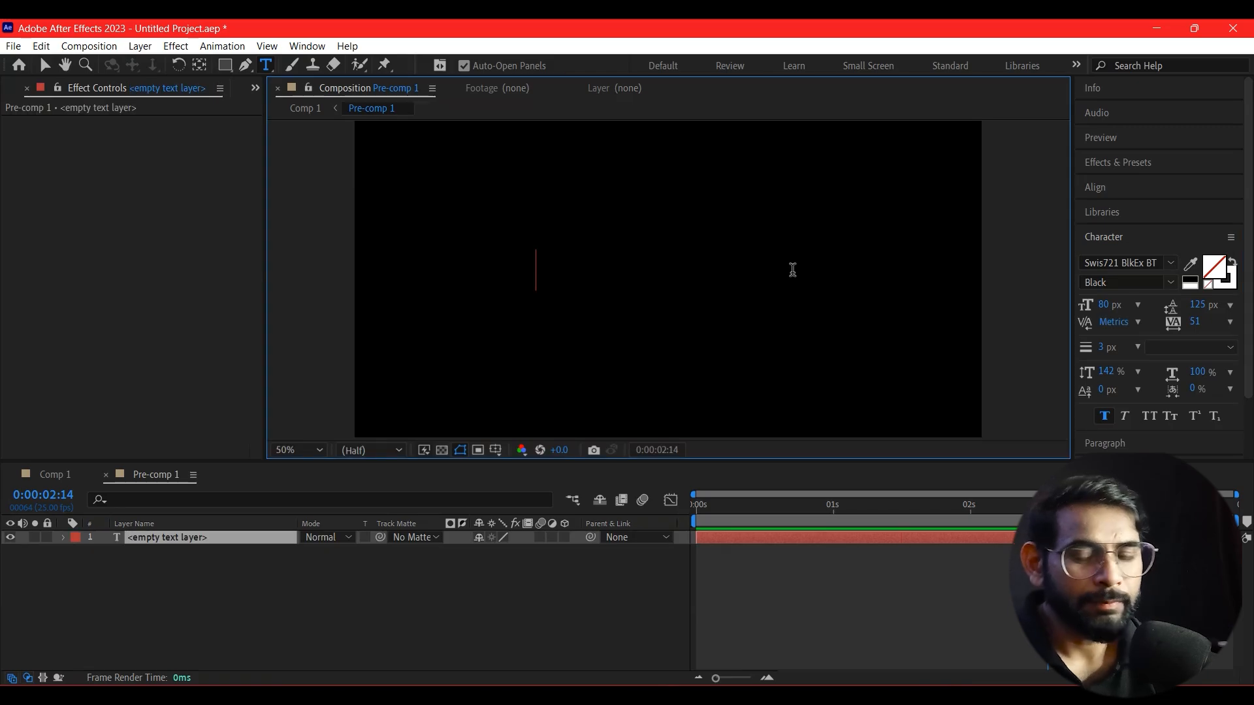
type("After")
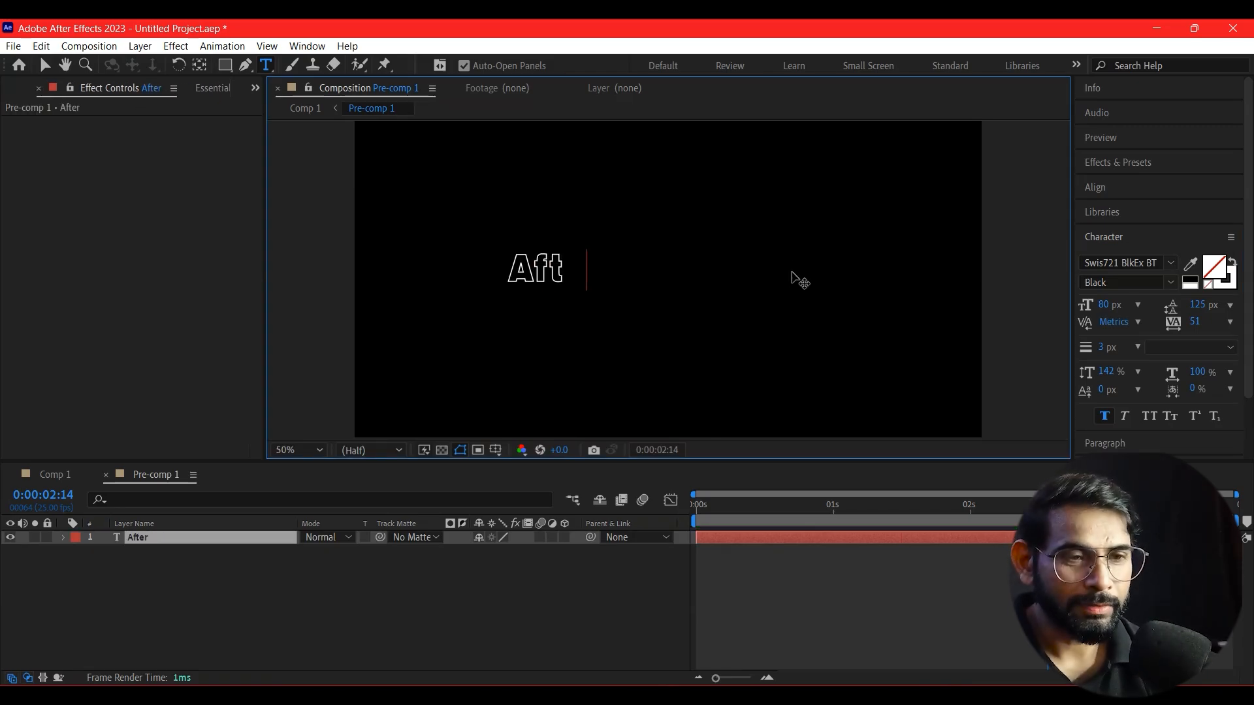
type(" effects")
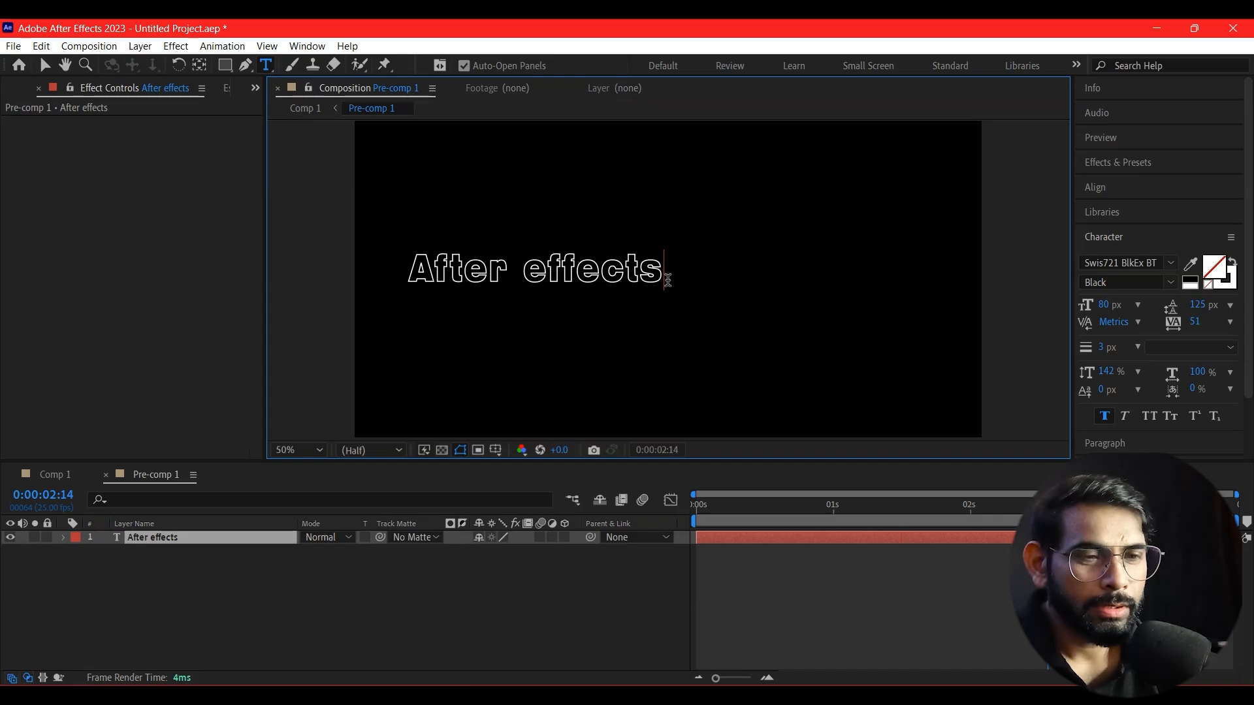
Format the whole "After effects" text as All Caps and finish editing it.
left_click_drag(664, 279, 428, 300)
left_click(1150, 418)
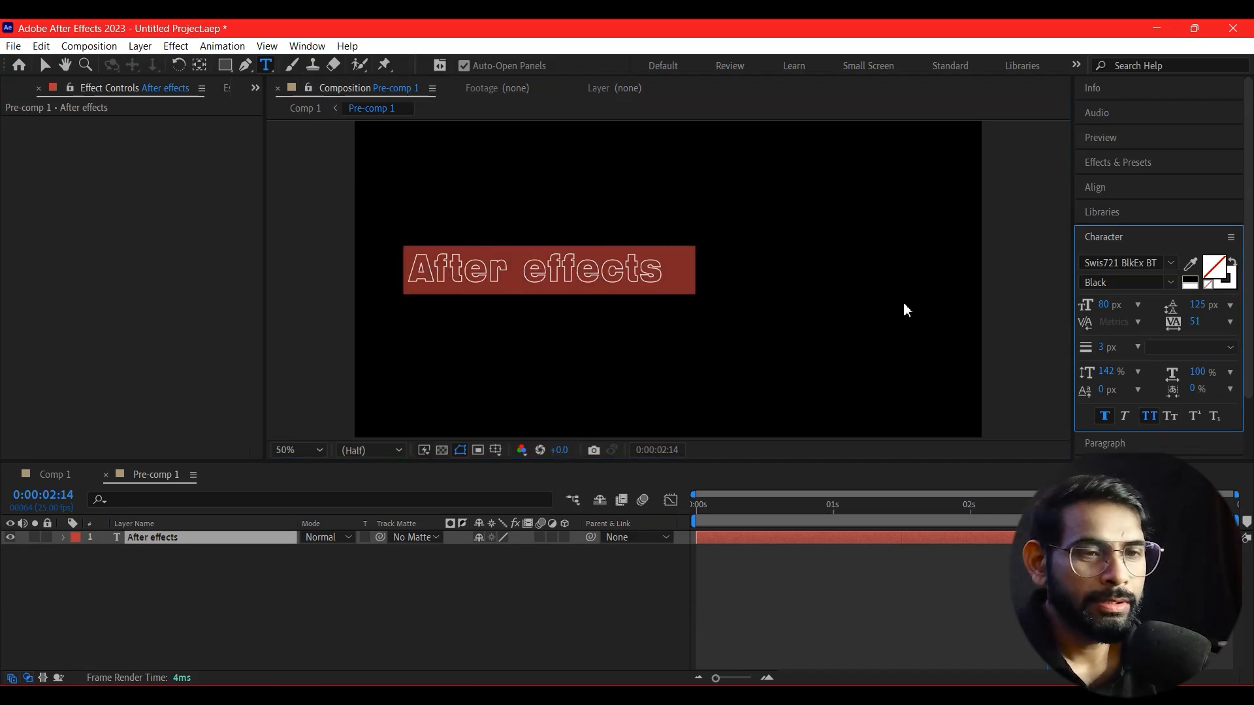
left_click(46, 65)
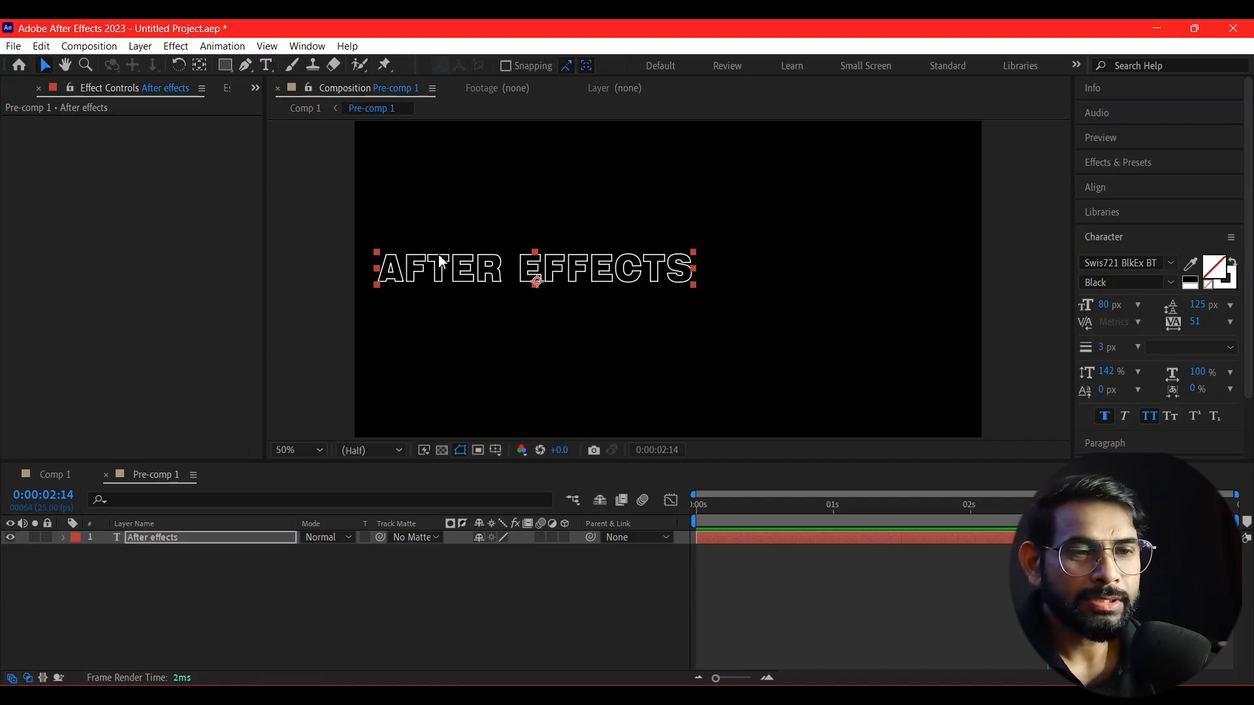
Move the text nearer the middle of the frame and set its font size to 150 px.
left_click_drag(633, 290, 738, 301)
left_click(1105, 305)
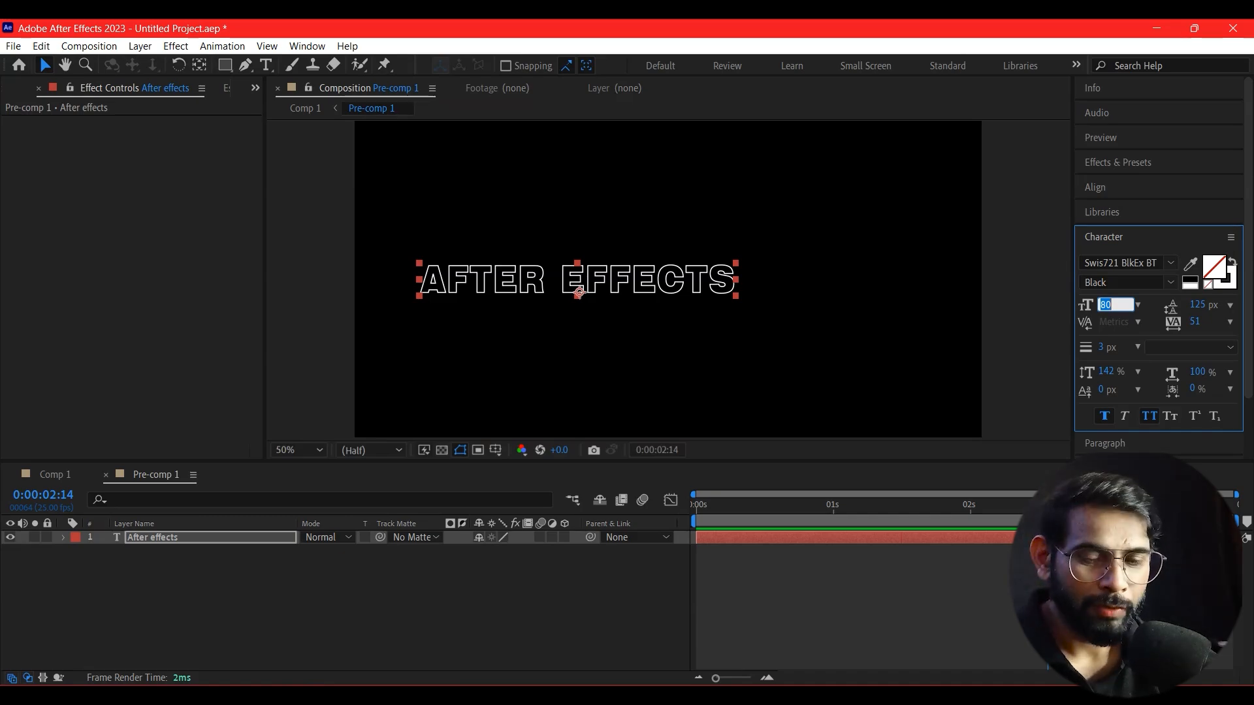
type("150")
key("Return")
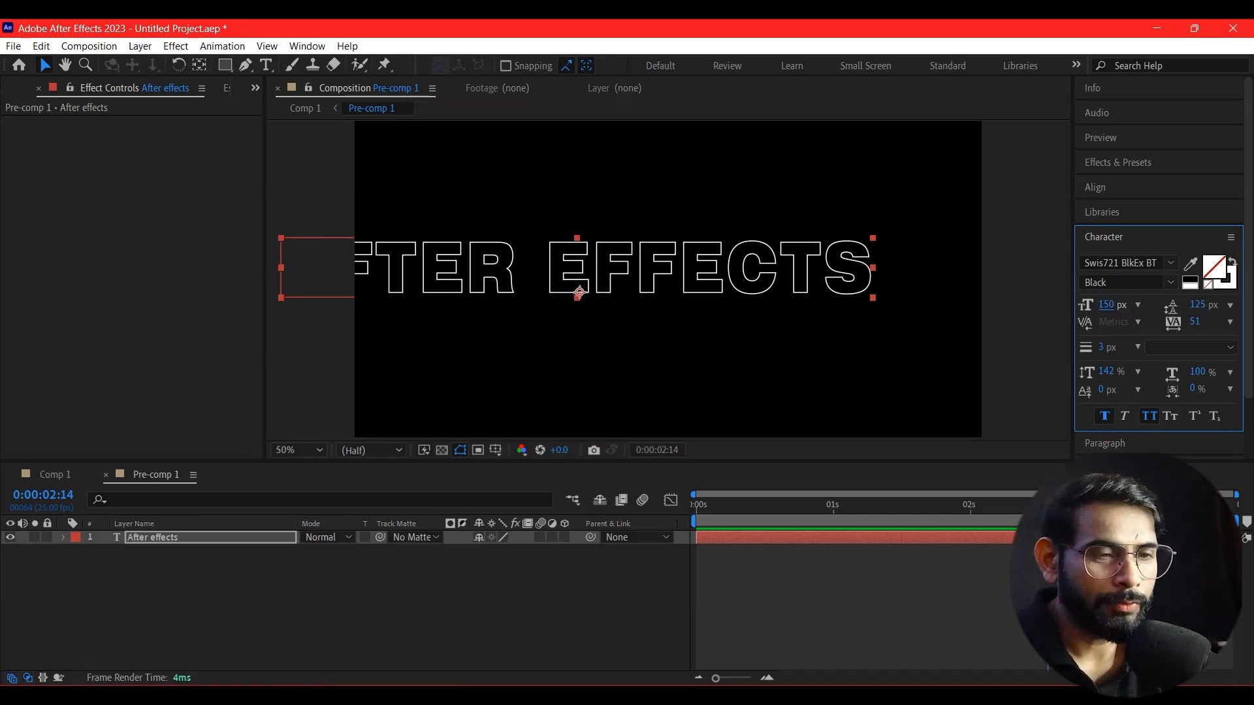
Center the enlarged text horizontally and vertically within the composition.
left_click_drag(618, 280, 705, 287)
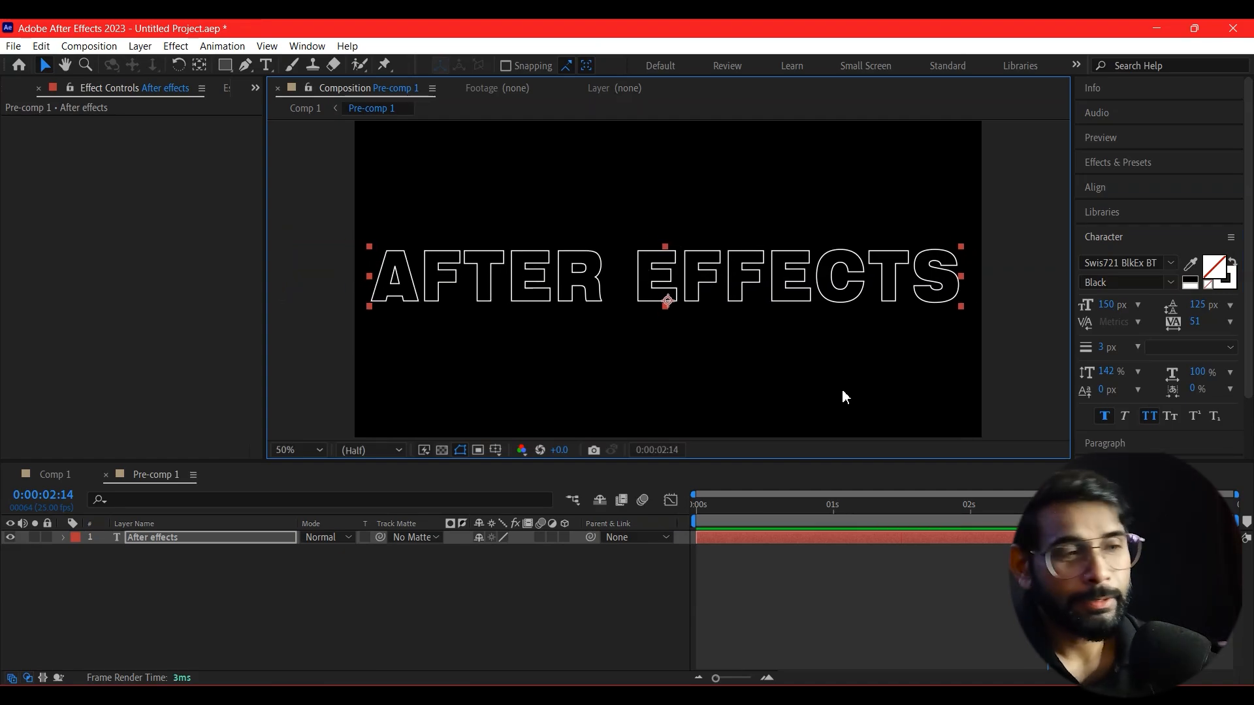
left_click(1107, 187)
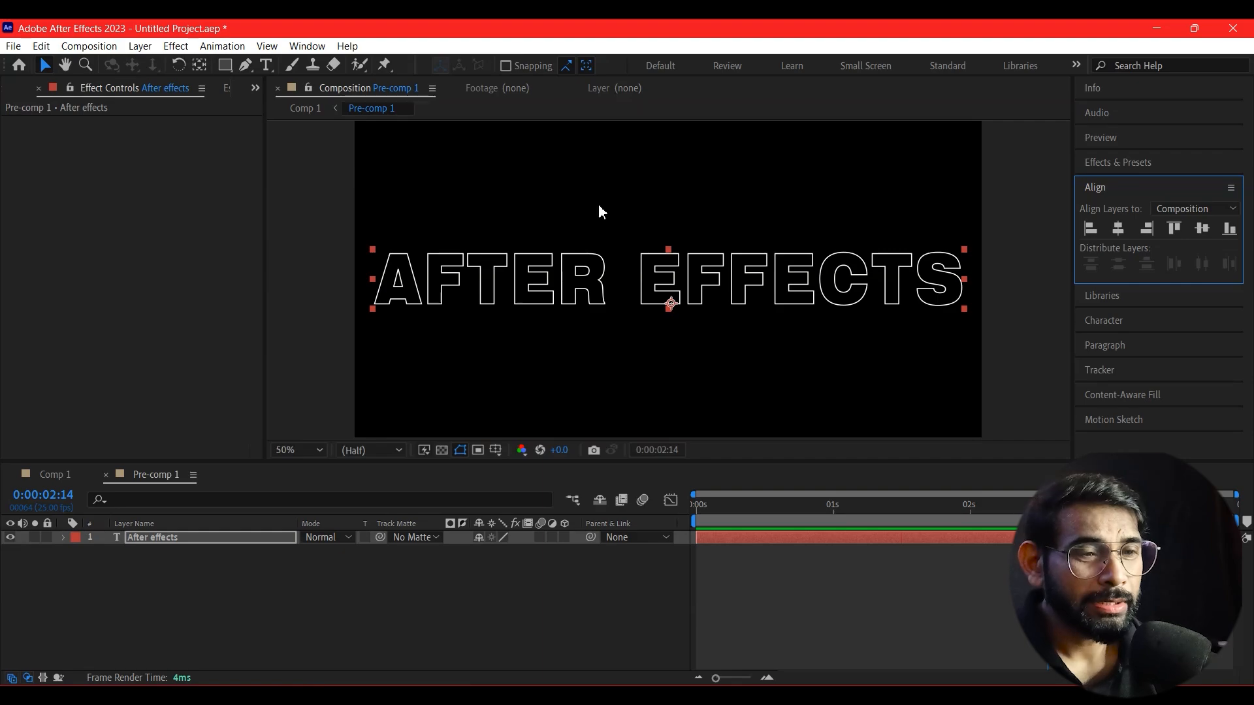
left_click(181, 577)
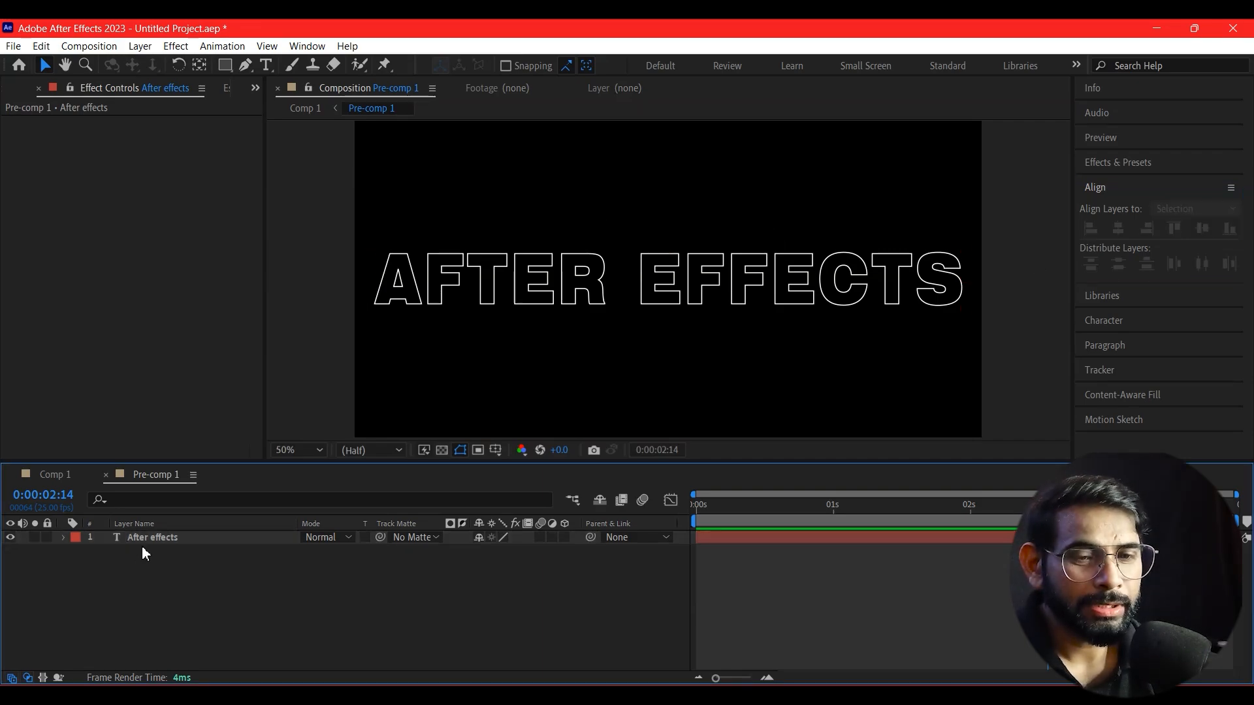
Swap the fill and stroke of the After effects text layer to give it a solid white fill without a stroke.
left_click(143, 538)
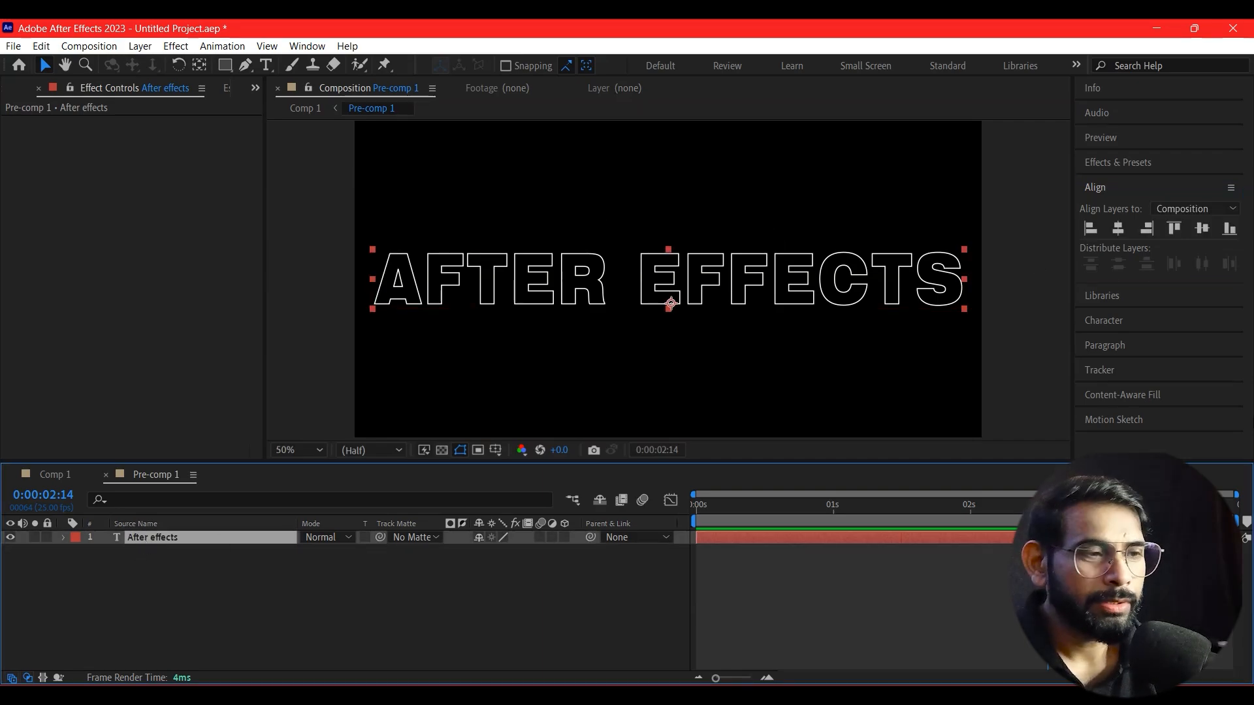
double_click(129, 538)
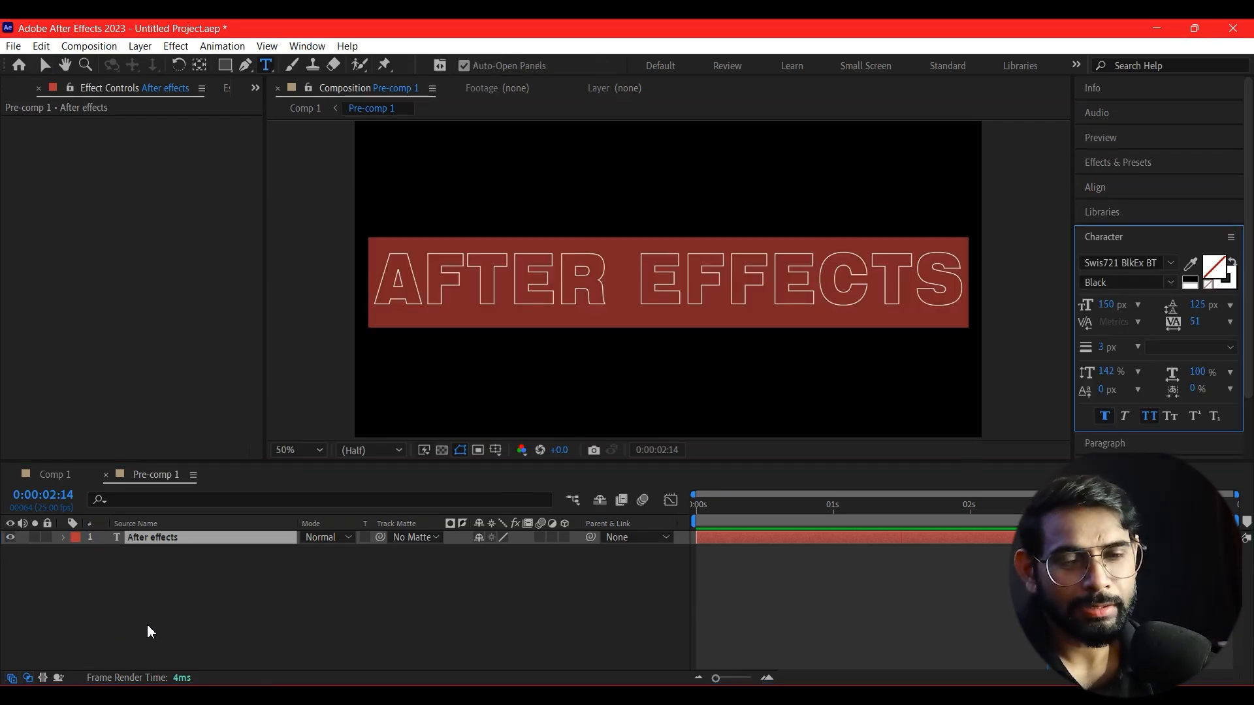
left_click(149, 631)
left_click(137, 532)
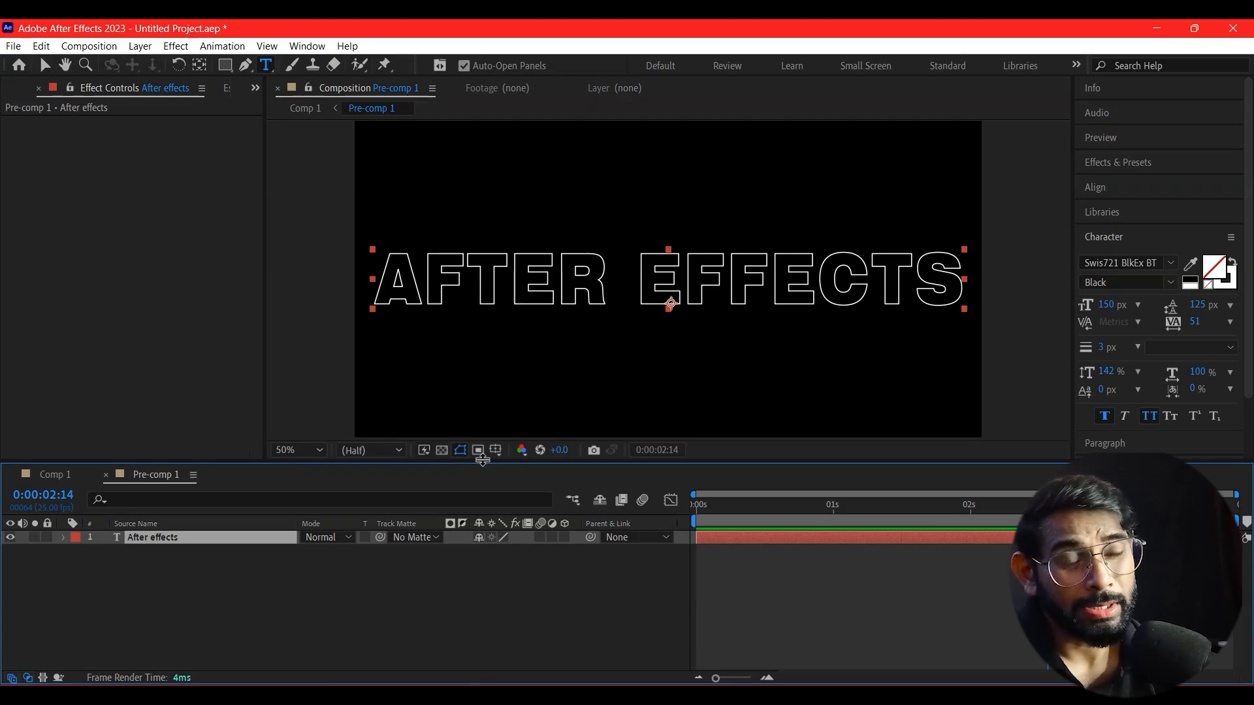
left_click(1232, 261)
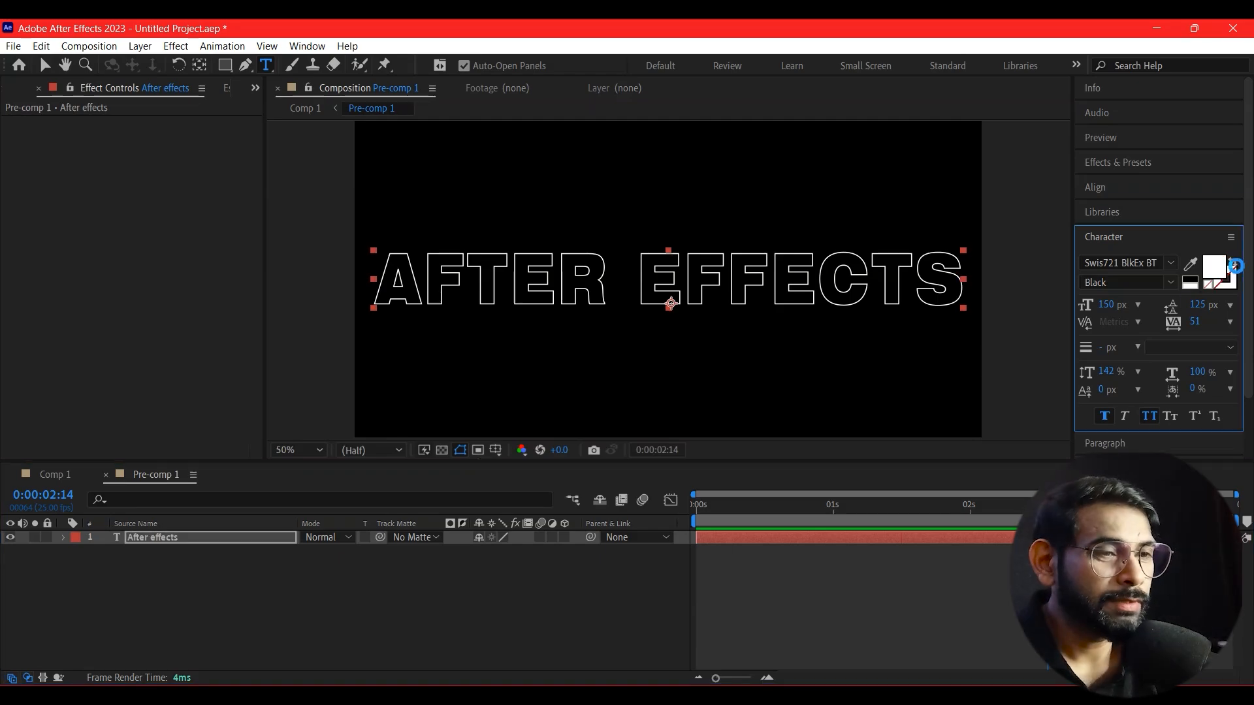
left_click(478, 581)
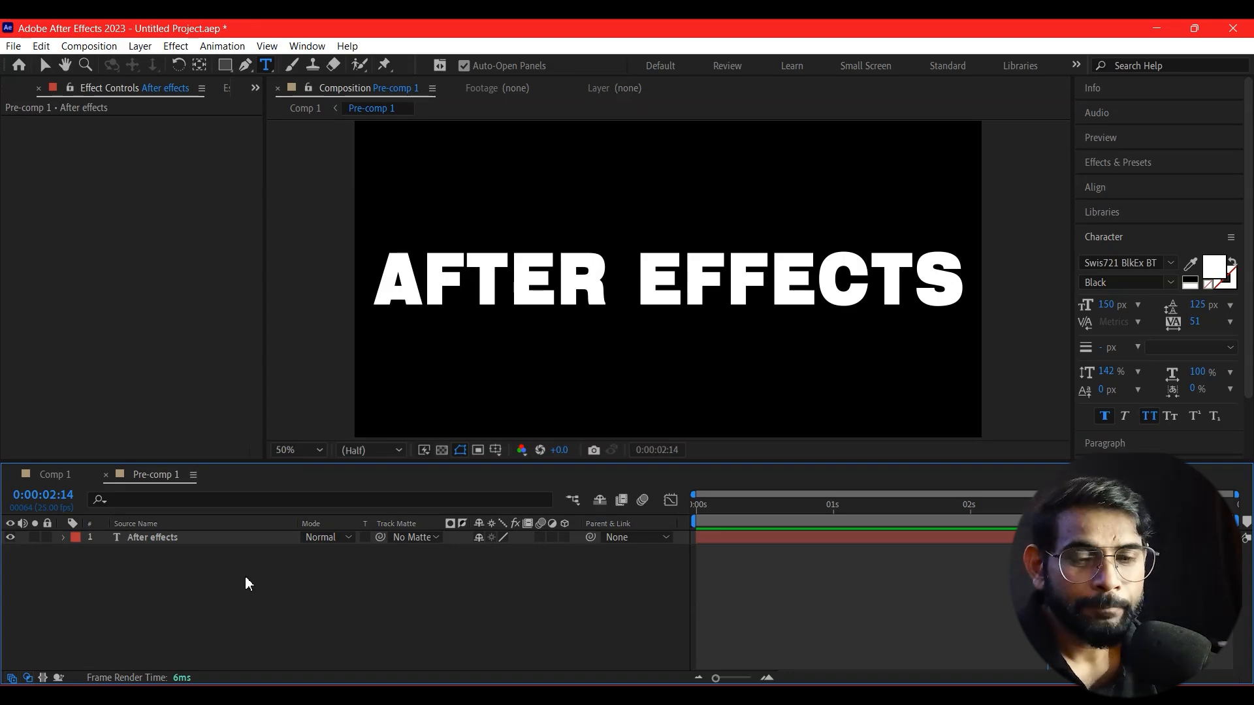
Duplicate the After effects text layer and hide the upper copy.
left_click(159, 538)
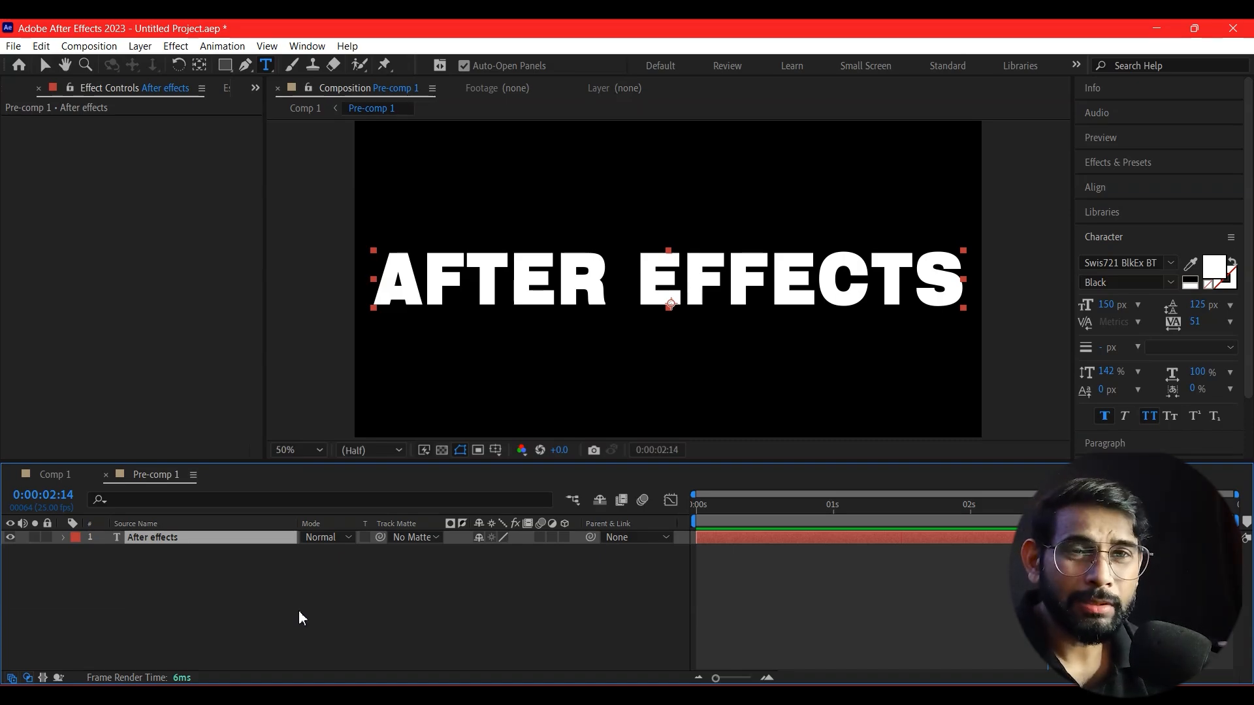
key("ctrl+d")
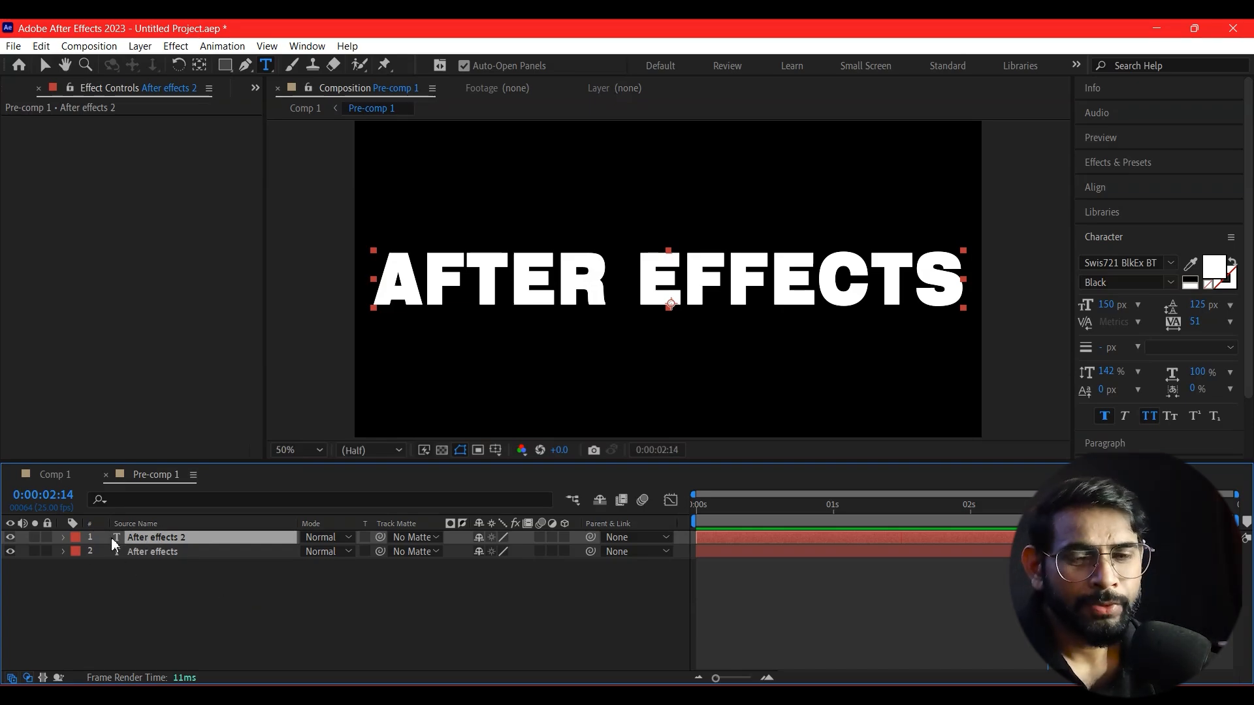
left_click(11, 538)
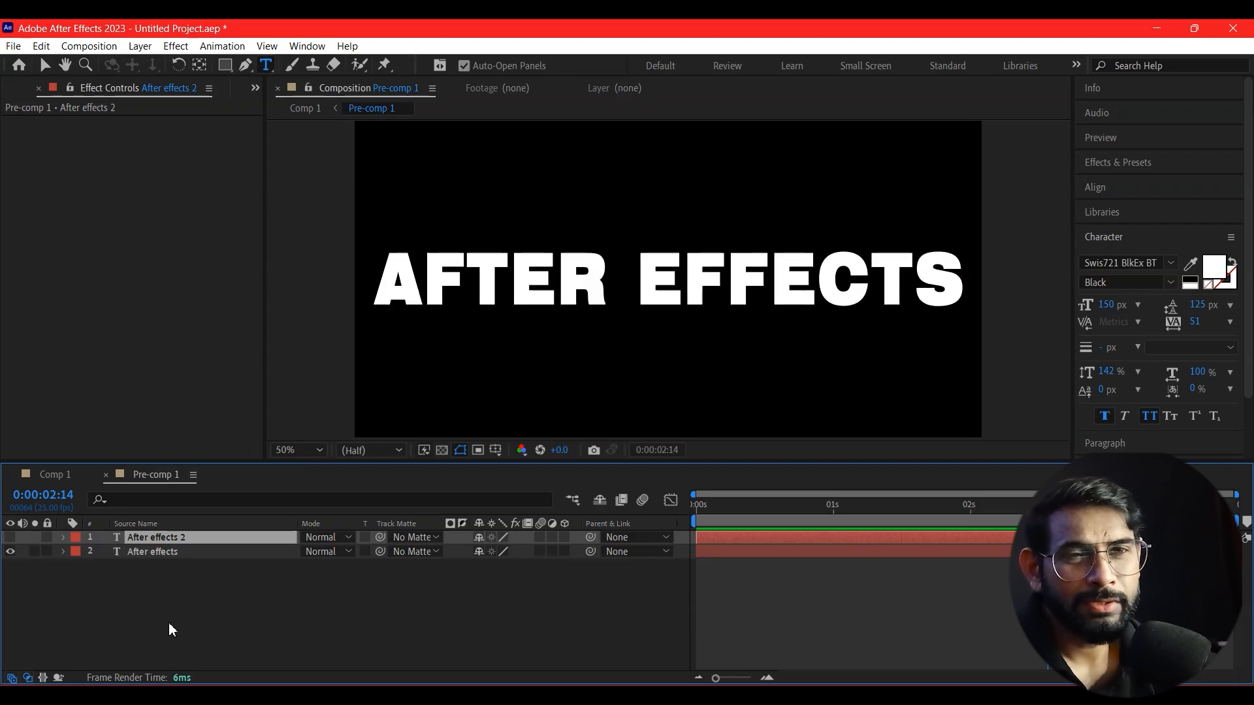
Swap fill and stroke on the original After effects layer to give it a white outline without a fill.
left_click(167, 551)
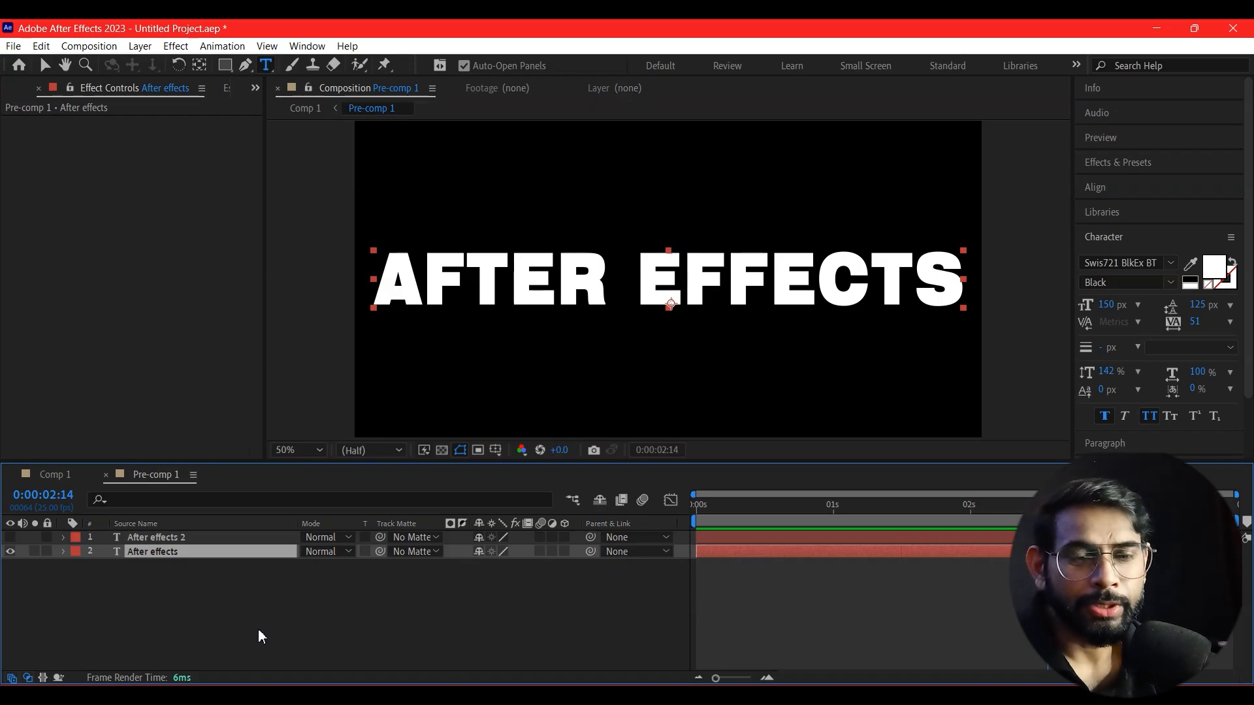
left_click(147, 564)
left_click(150, 556)
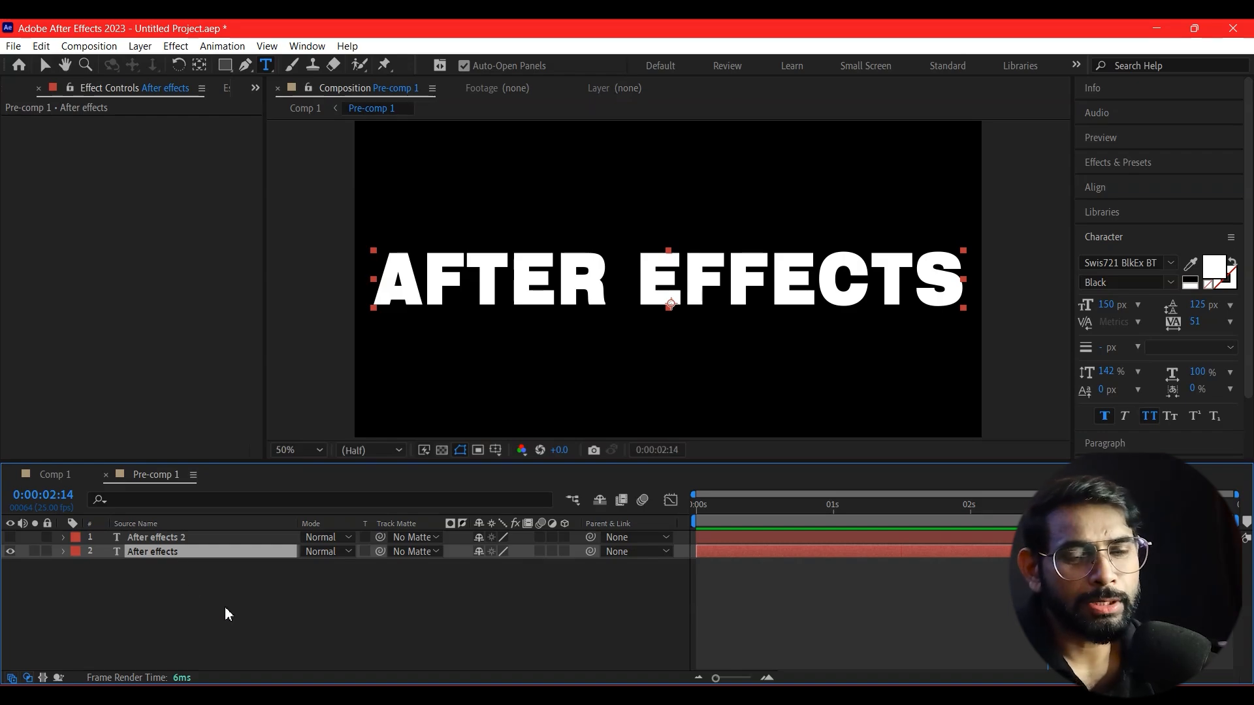
left_click(190, 594)
left_click(160, 553)
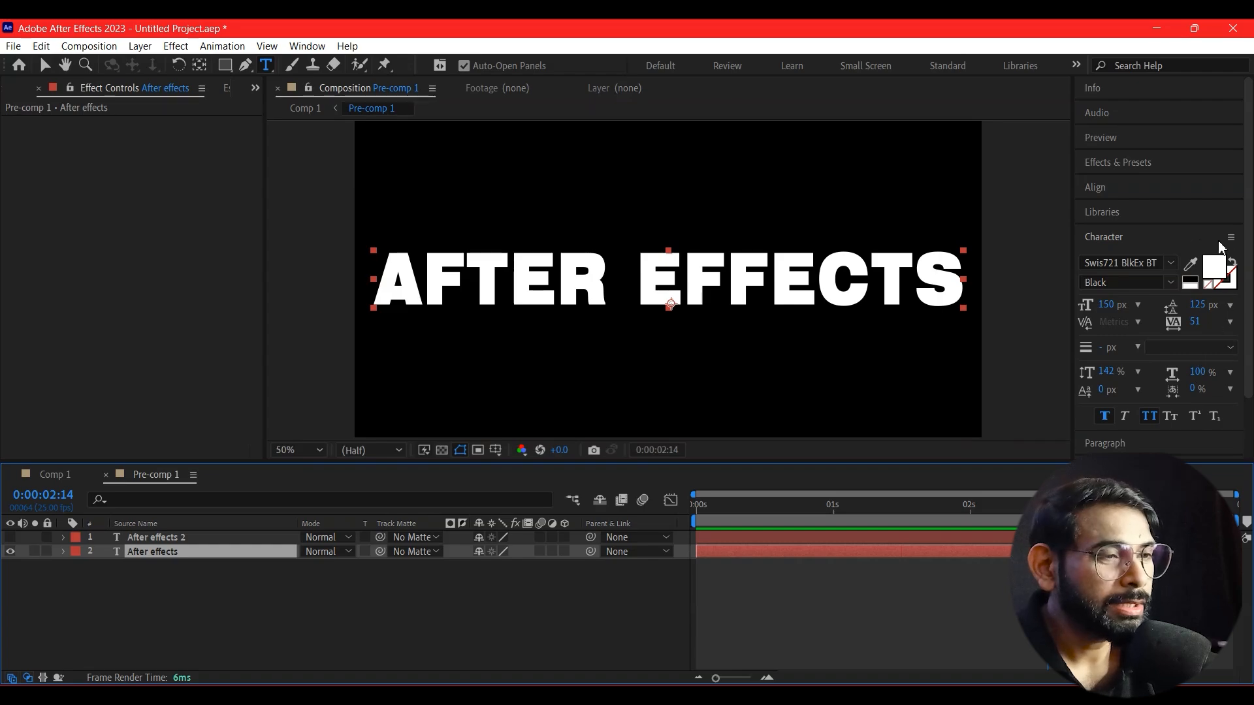
left_click(1234, 265)
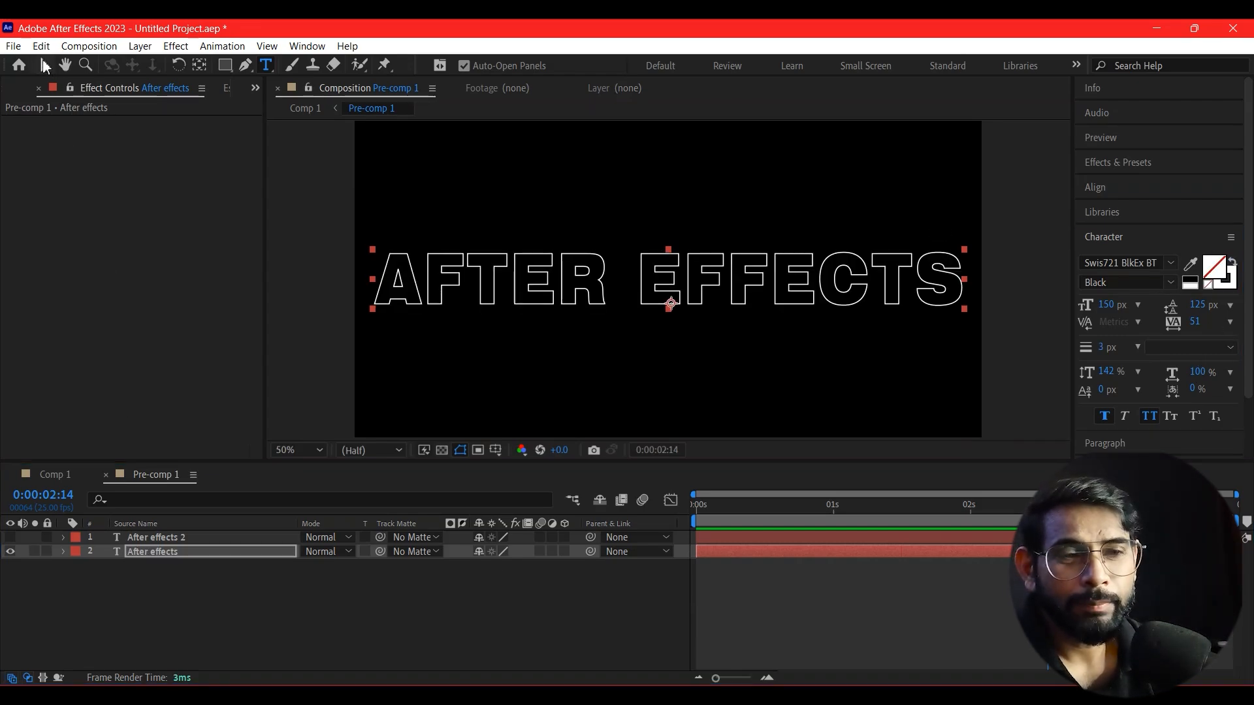
key("v")
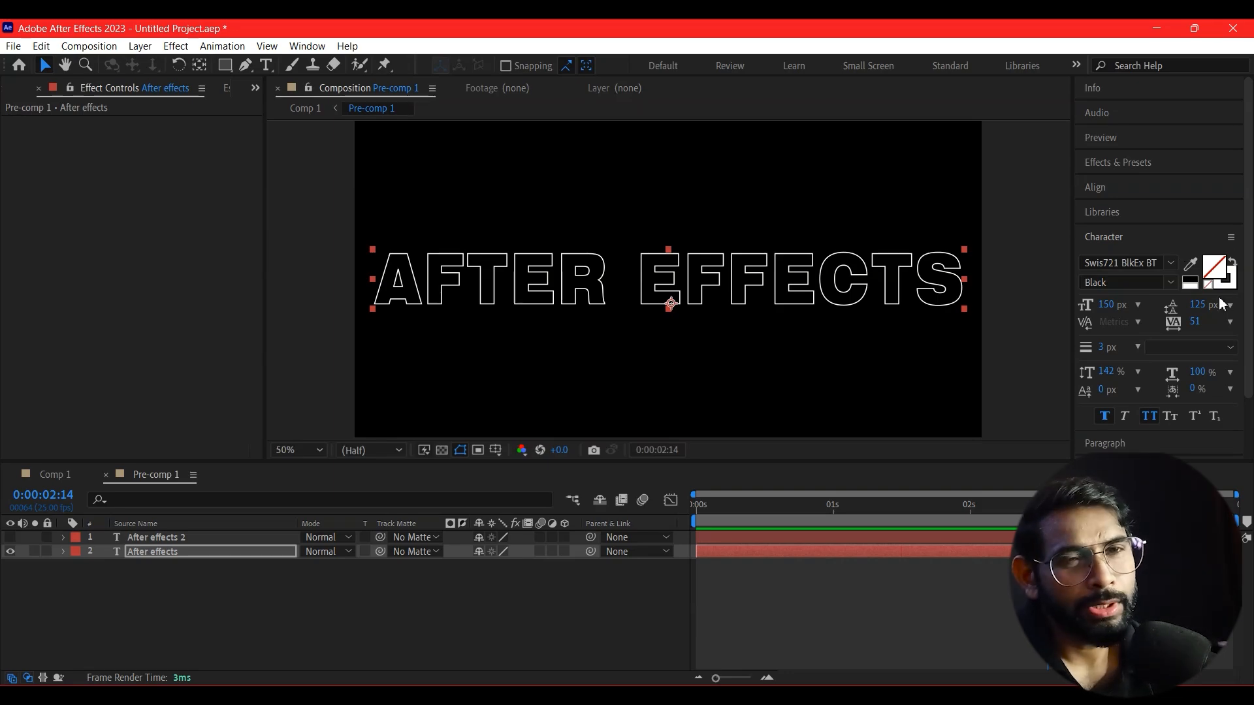
left_click(253, 607)
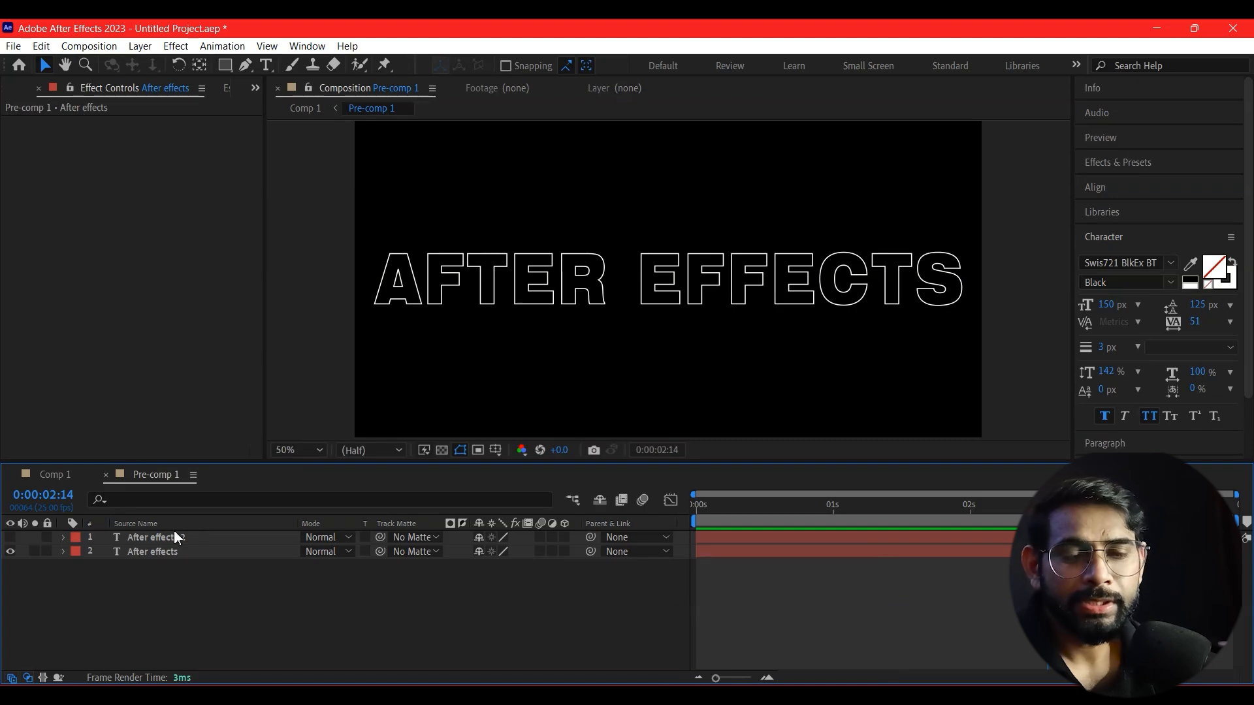
left_click(171, 553)
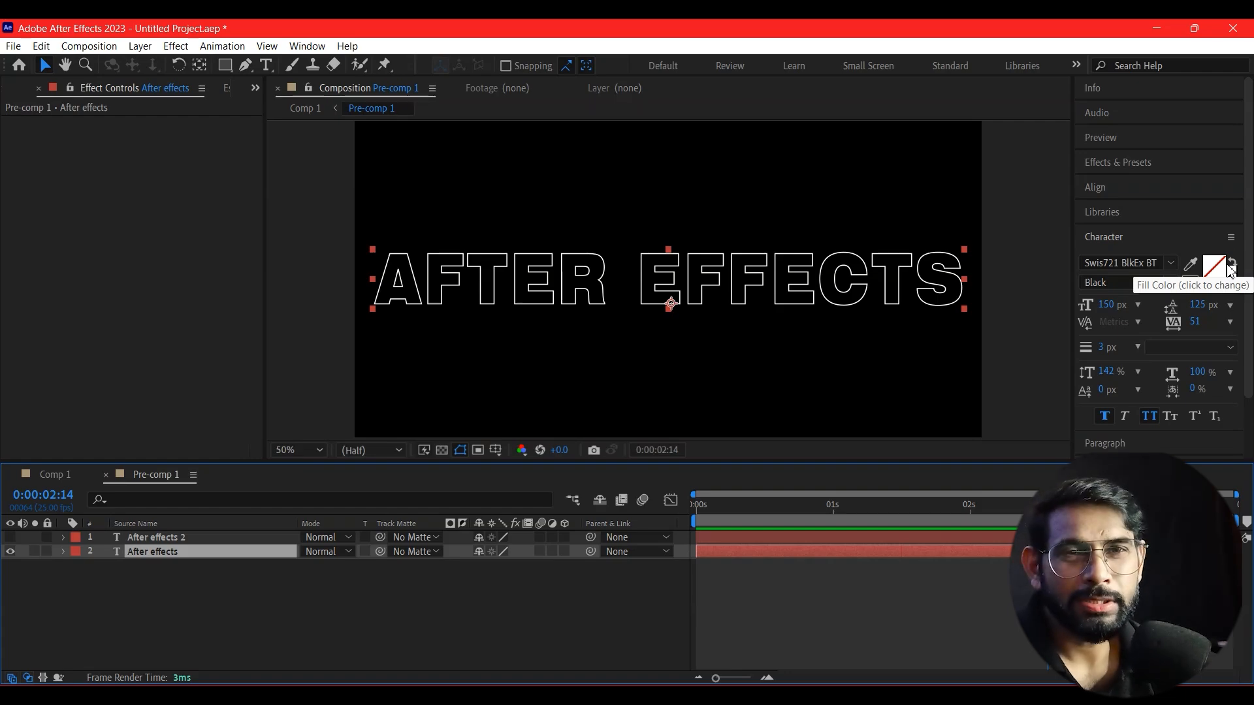
Turn the visibility of the solid After effects 2 layer back on and select that layer.
left_click(137, 537)
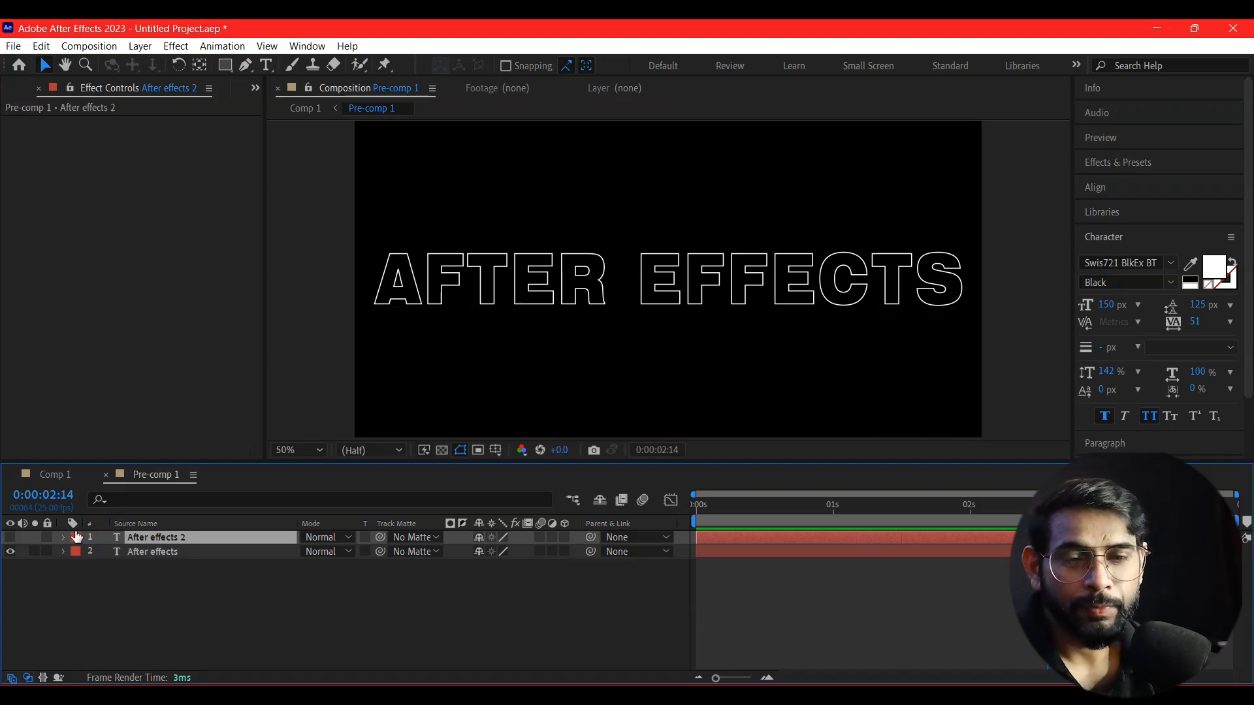
left_click(9, 537)
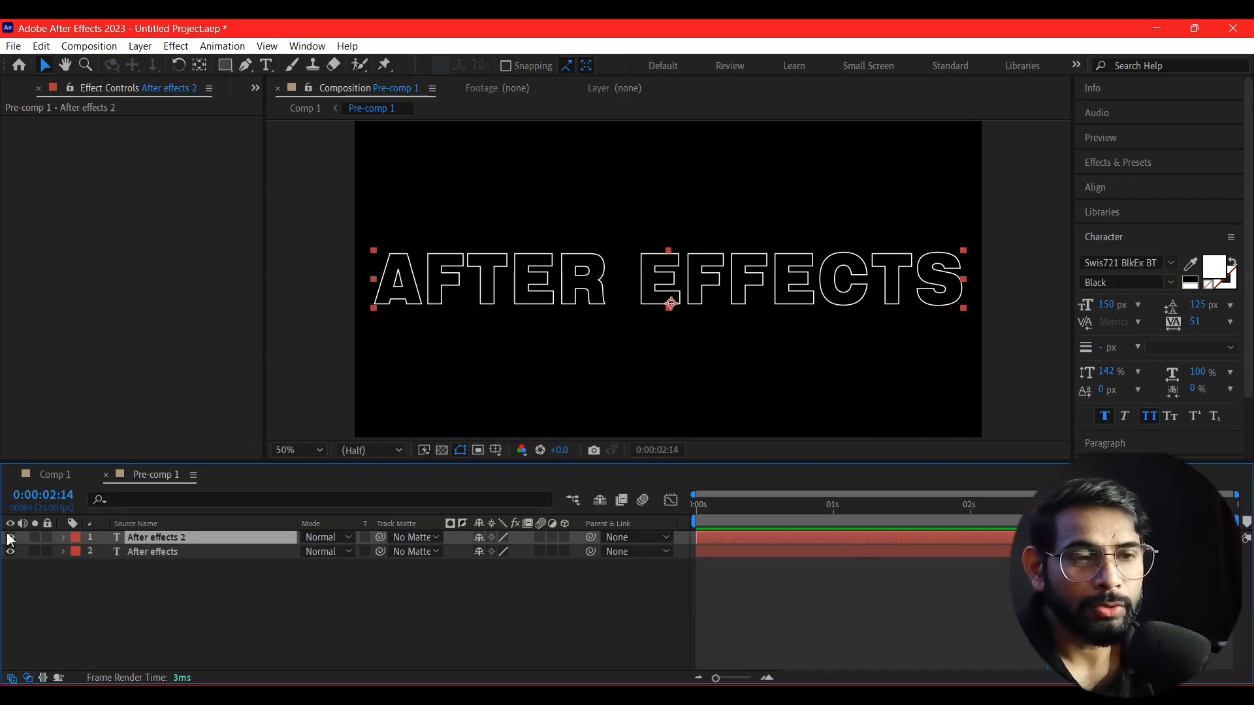
left_click(1025, 356)
left_click(158, 537)
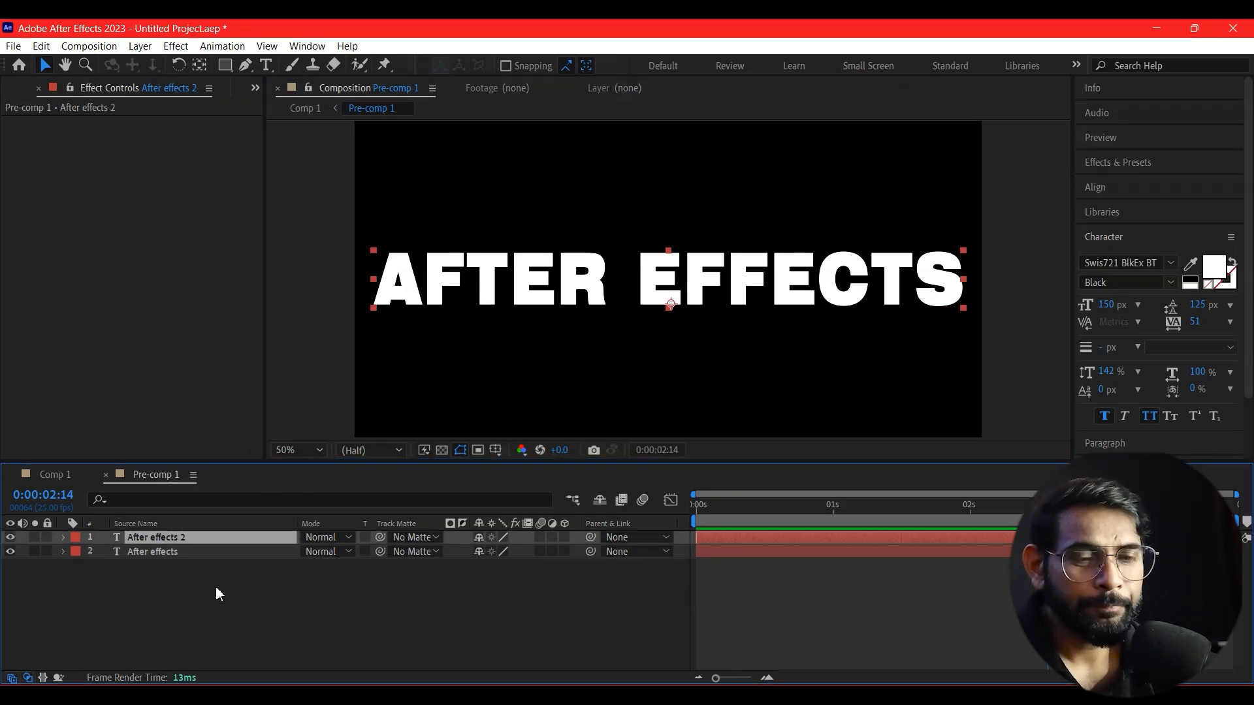
Add an Opacity text animator to the After effects 2 layer.
left_click(63, 537)
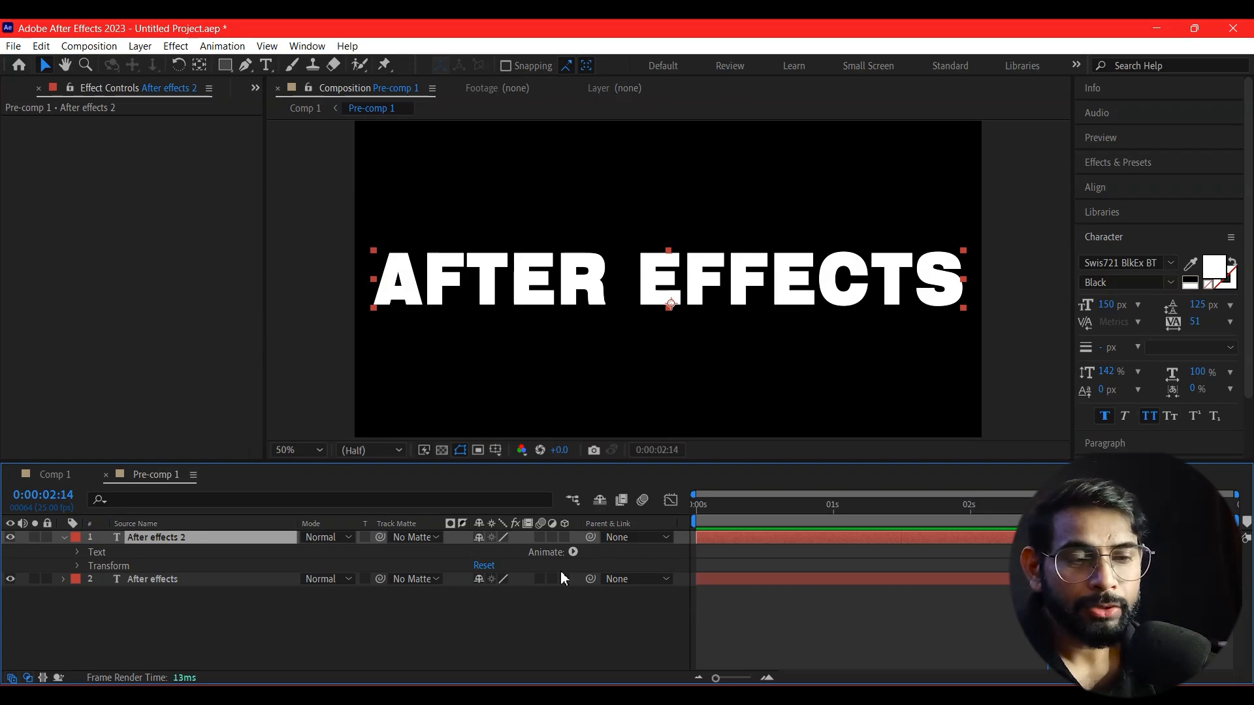
left_click(574, 553)
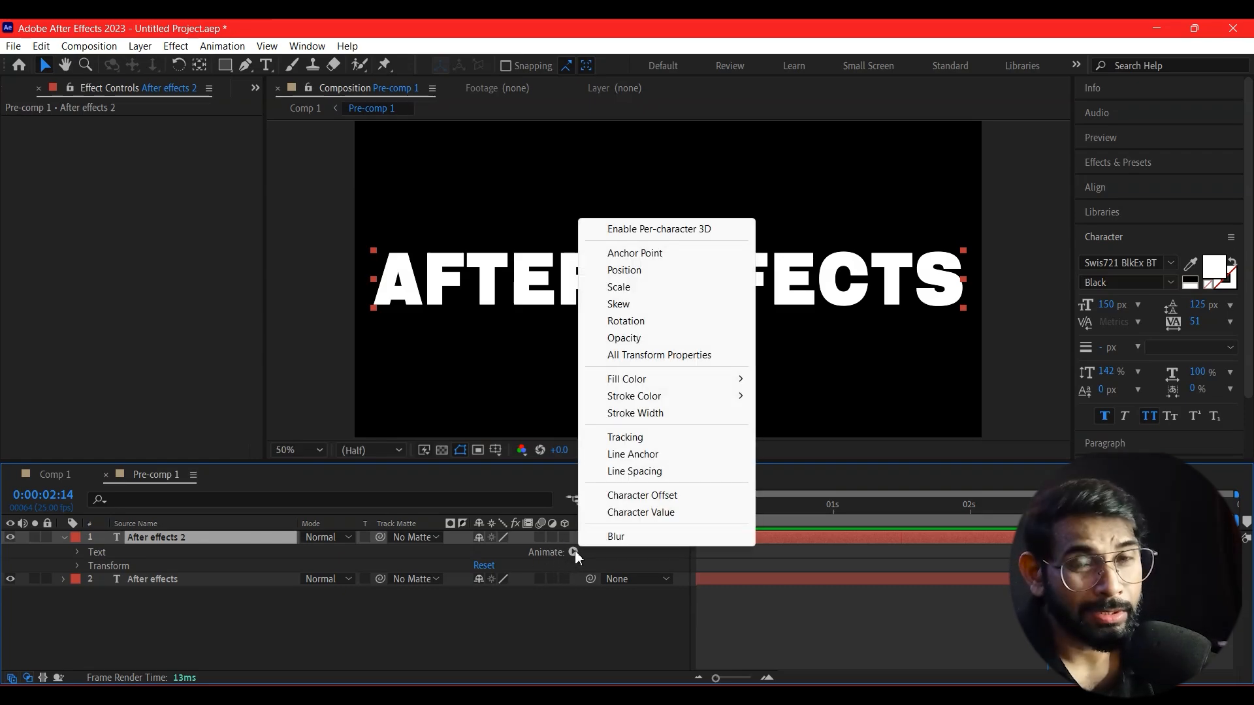
left_click(651, 340)
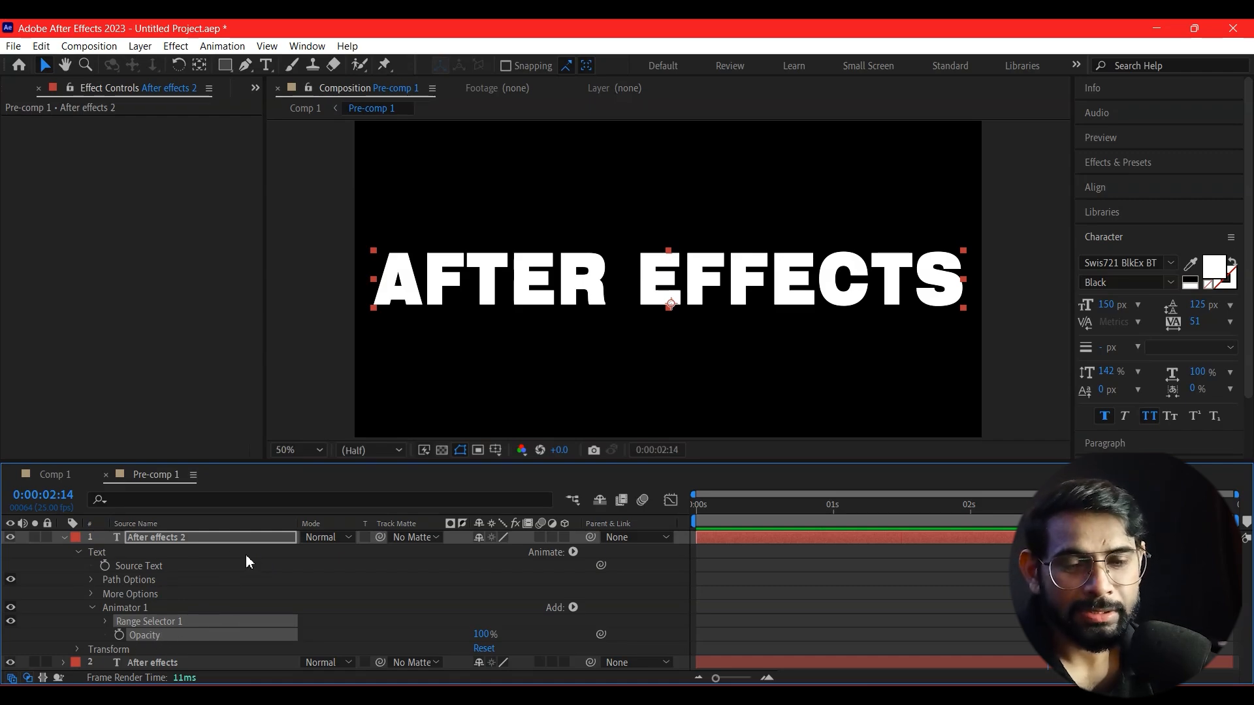
Enlarge the timeline area and expand Animator 1's Range Selector 1 to expose its Start, End and Offset properties.
left_click(92, 608)
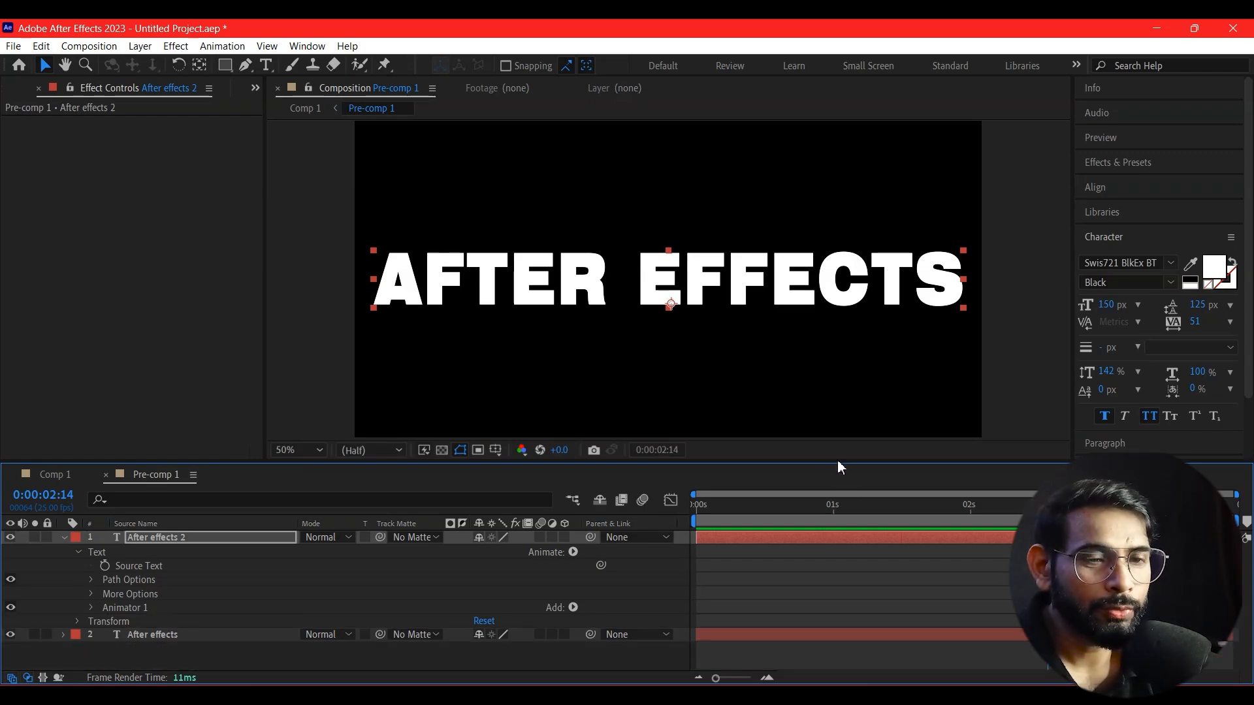
left_click_drag(838, 464, 840, 375)
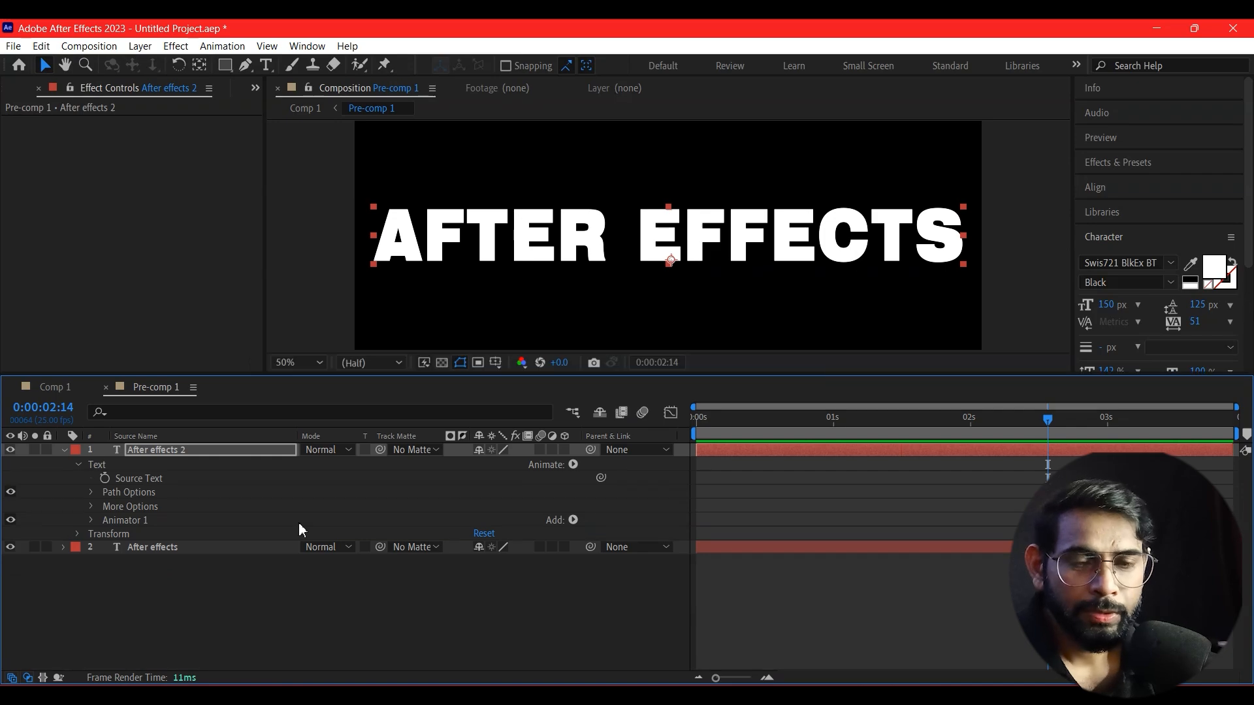
left_click(86, 521)
left_click(91, 521)
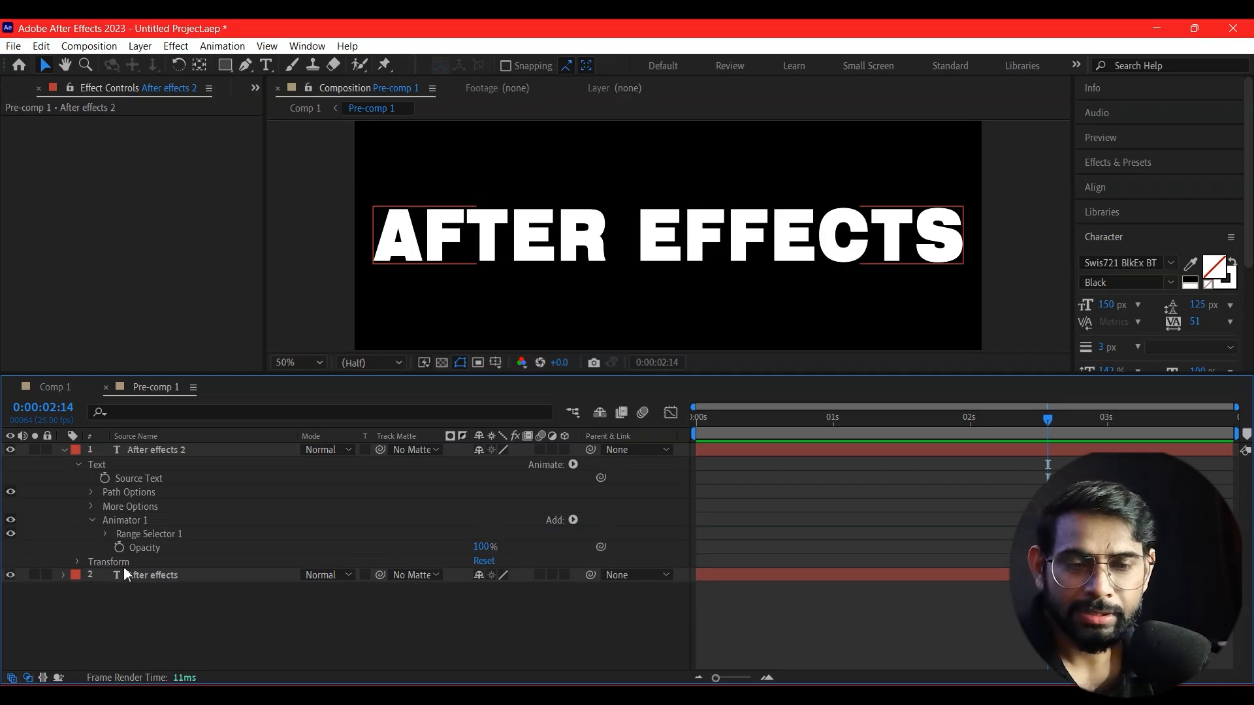
left_click(106, 534)
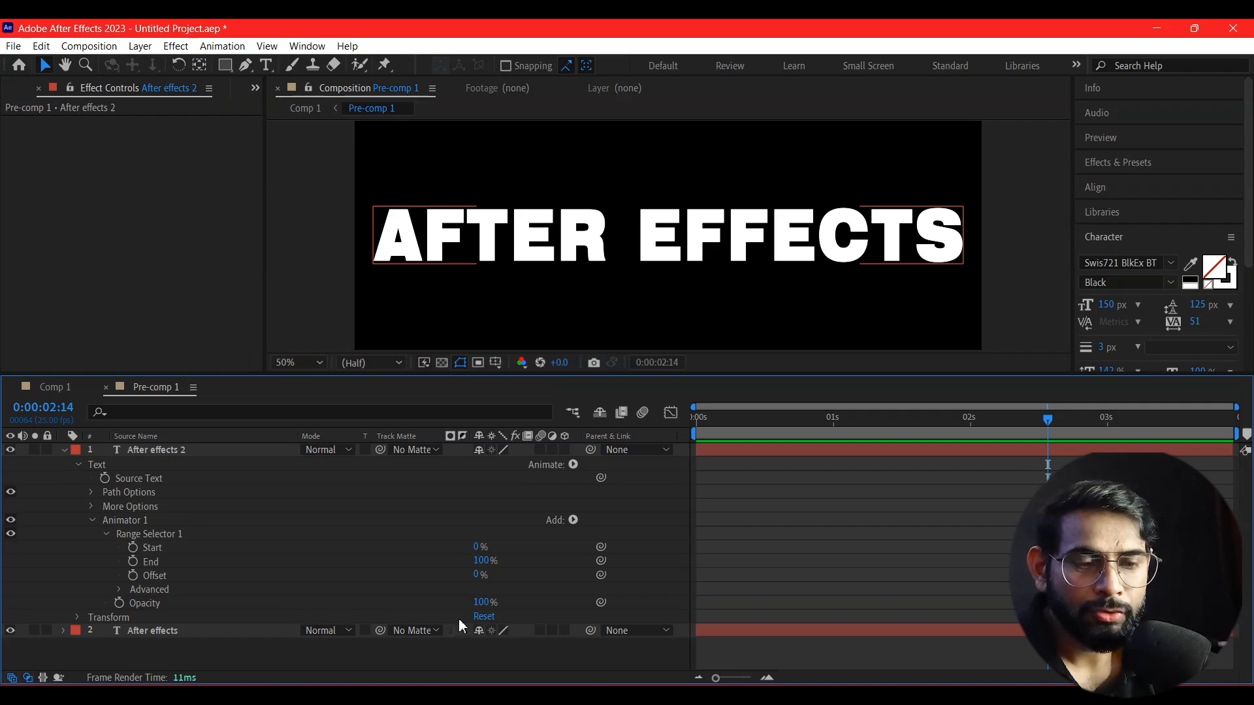
Set Animator 1's Opacity to 0% and add a 0% keyframe for Range Selector 1's Start at 0:00:00:00.
left_click_drag(482, 603, 359, 607)
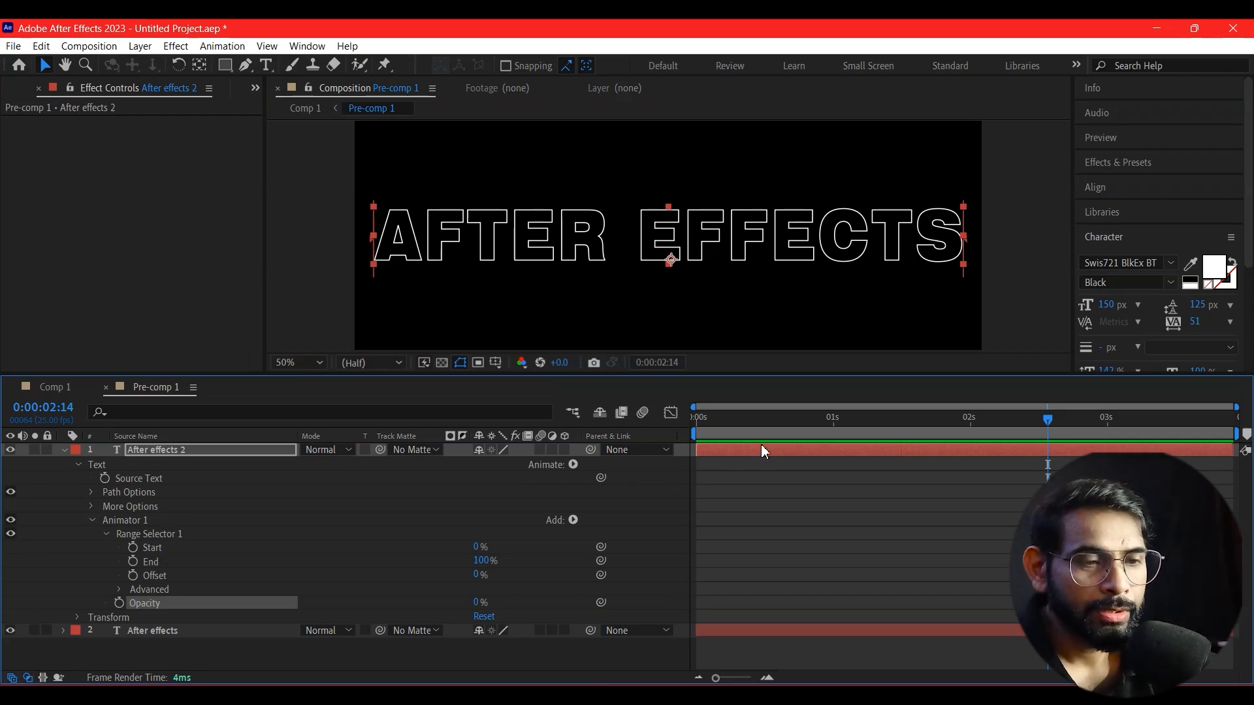
left_click_drag(765, 422, 691, 443)
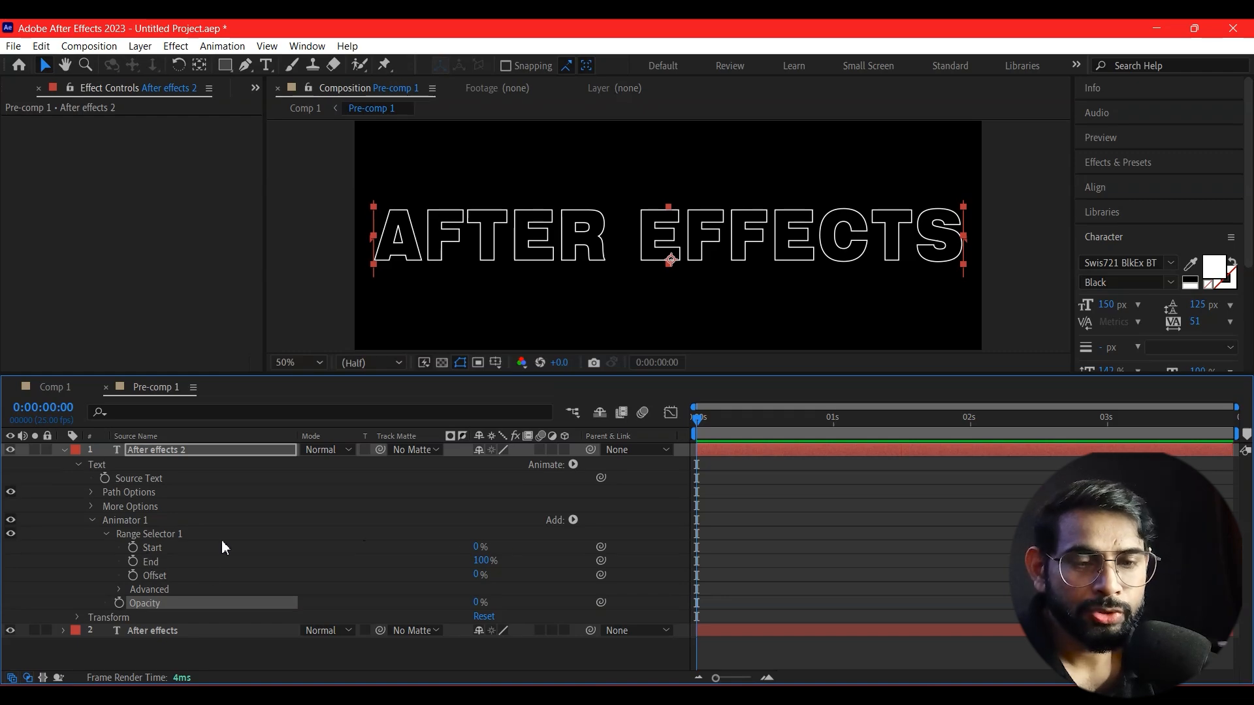
left_click(136, 548)
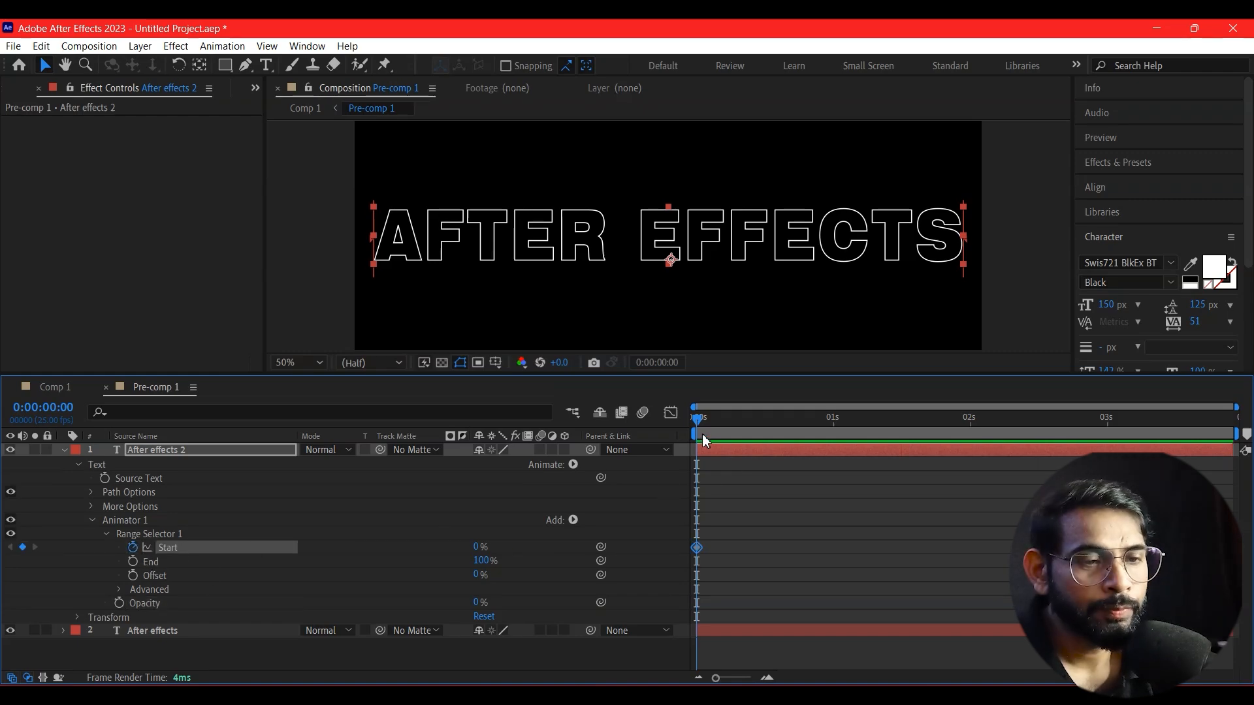
Keyframe Range Selector 1's Start at 90% at 0:00:00:07 and scrub back over the letter reveal.
left_click_drag(702, 433, 722, 434)
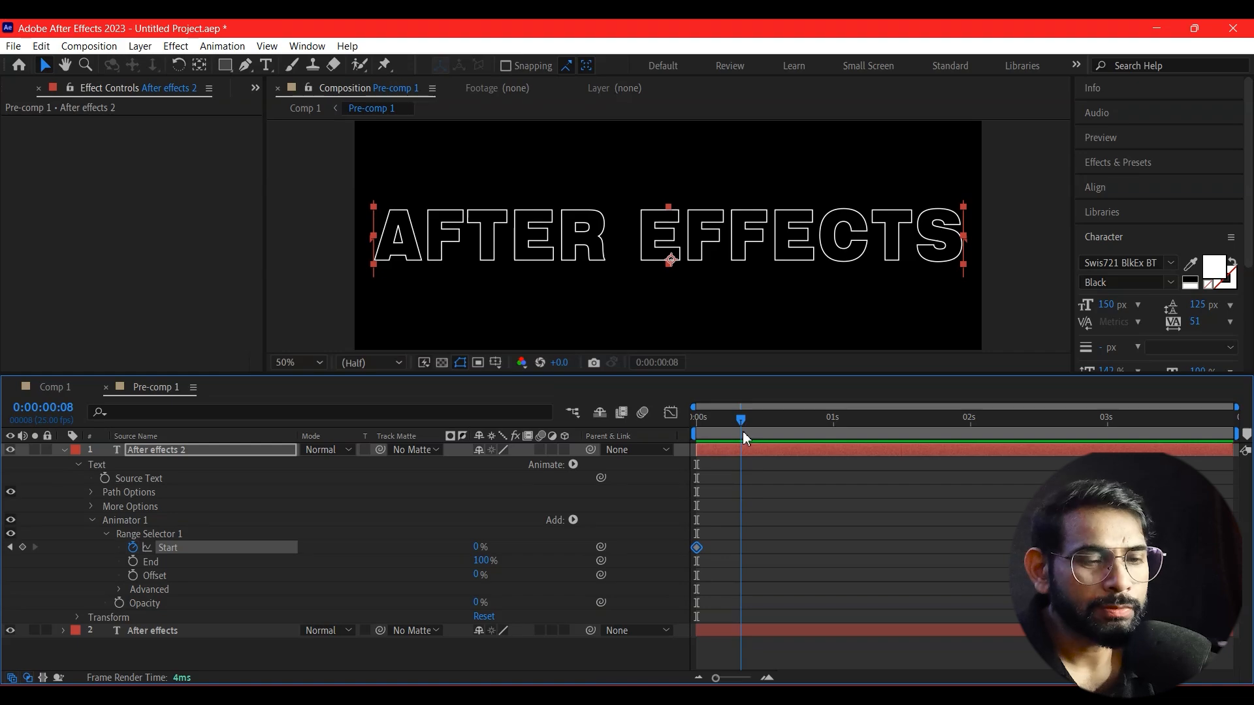
left_click_drag(742, 431, 735, 432)
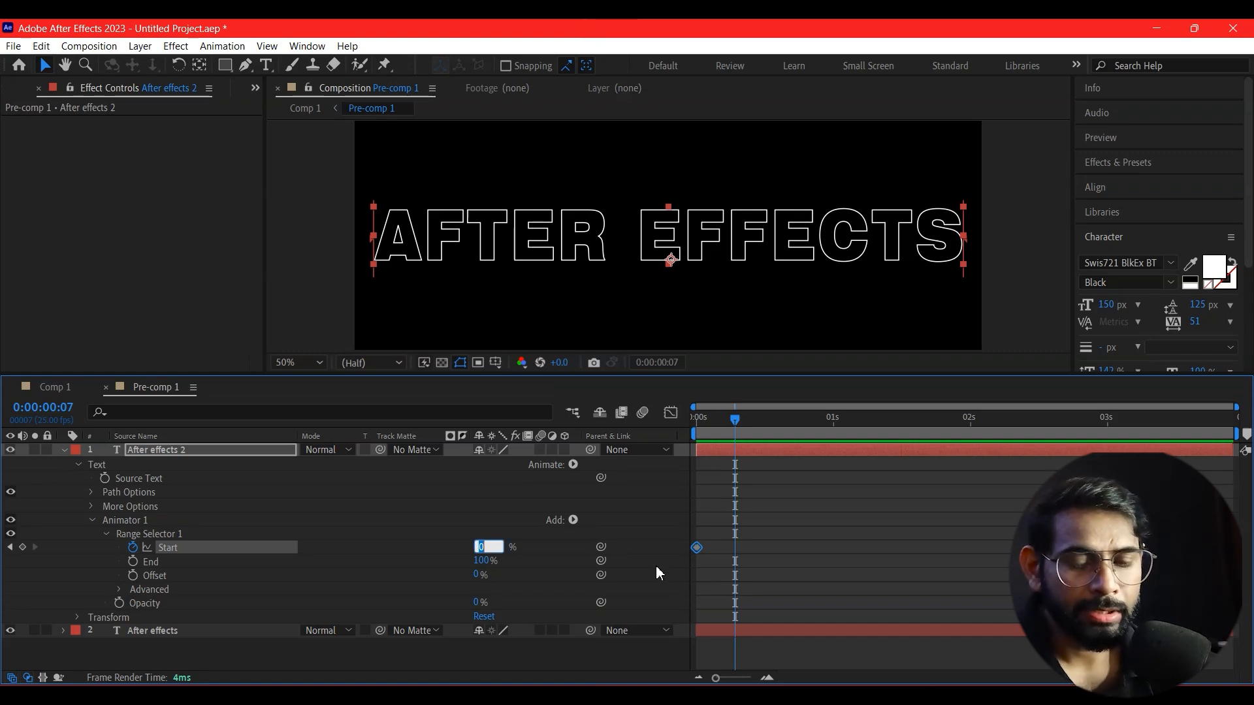
type("90")
key("Return")
left_click_drag(758, 406, 719, 468)
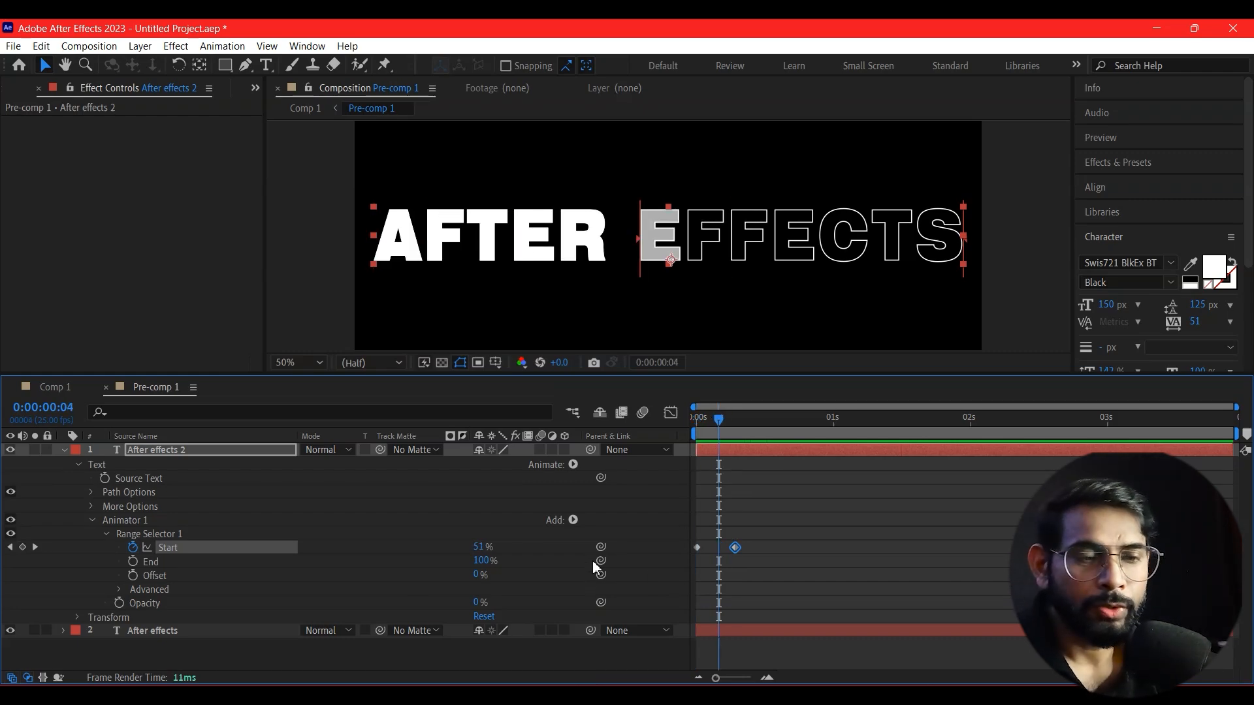
Expand Range Selector 1's Advanced options and turn Randomize Order on.
left_click_drag(747, 373, 744, 333)
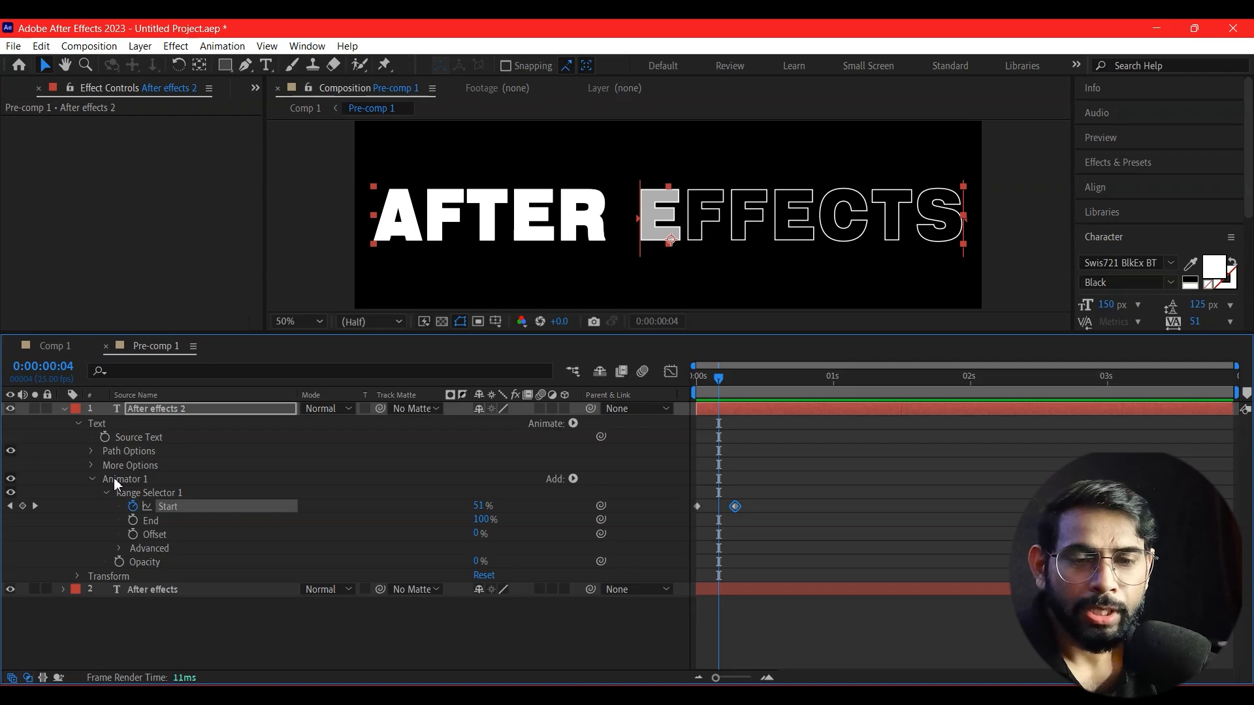
left_click(120, 550)
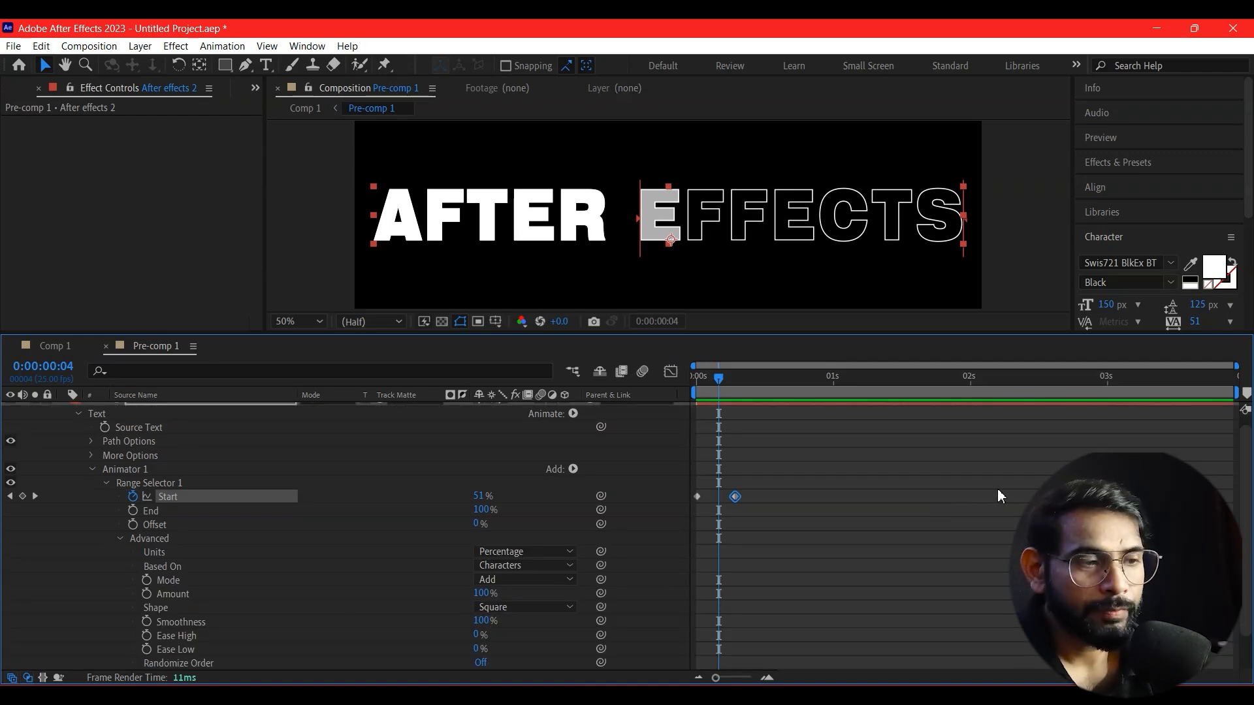
scroll(316, 596, "down", 2)
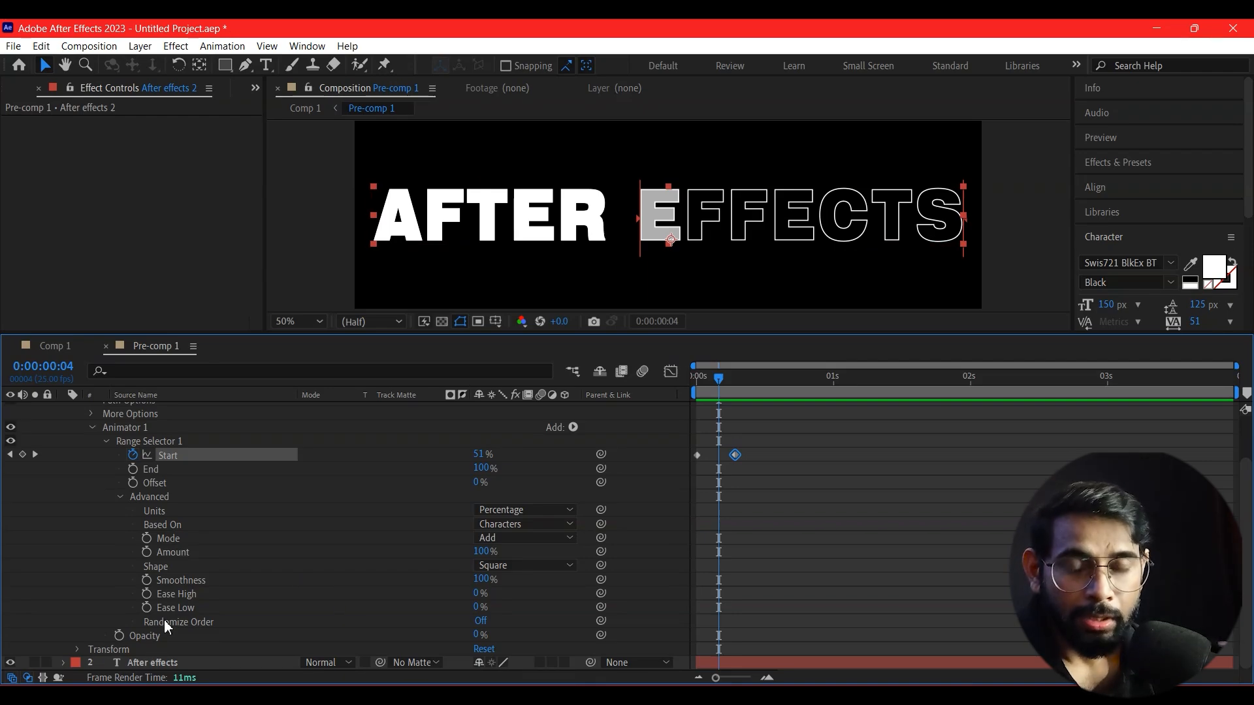
left_click(480, 621)
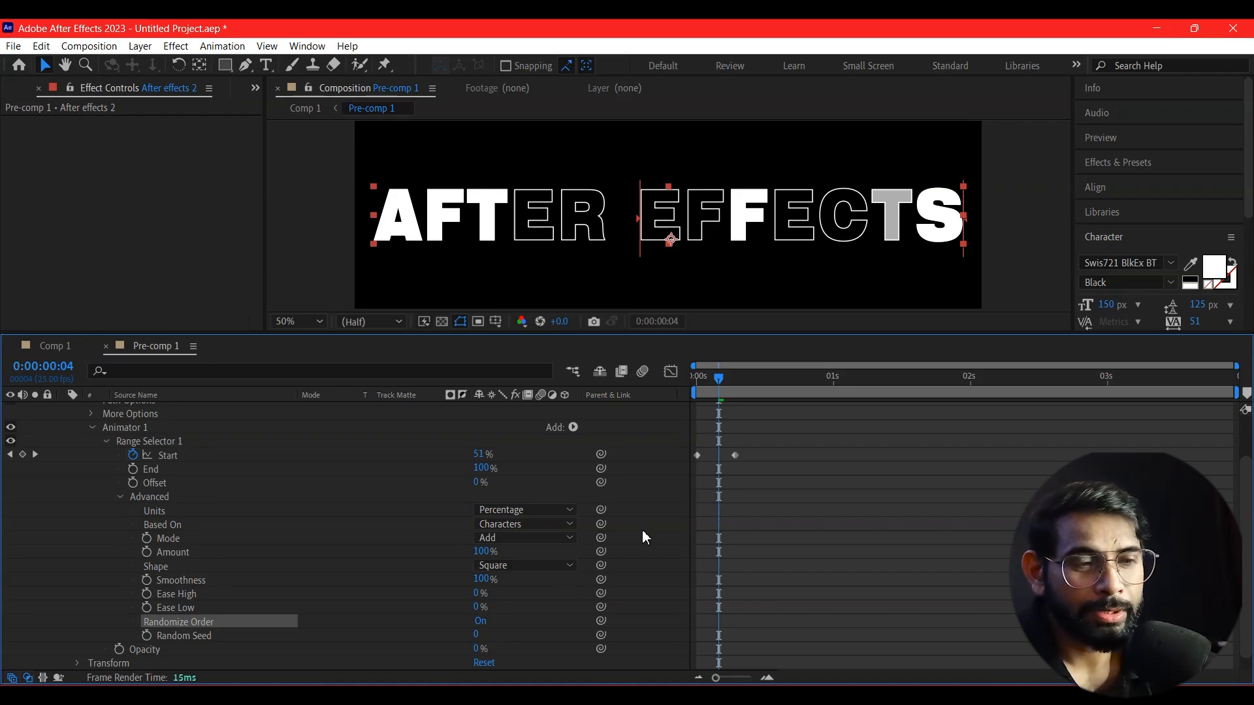
Preview the randomized letter reveal from the beginning and scrub back to 0:00:00:06.
left_click(698, 390)
key("space")
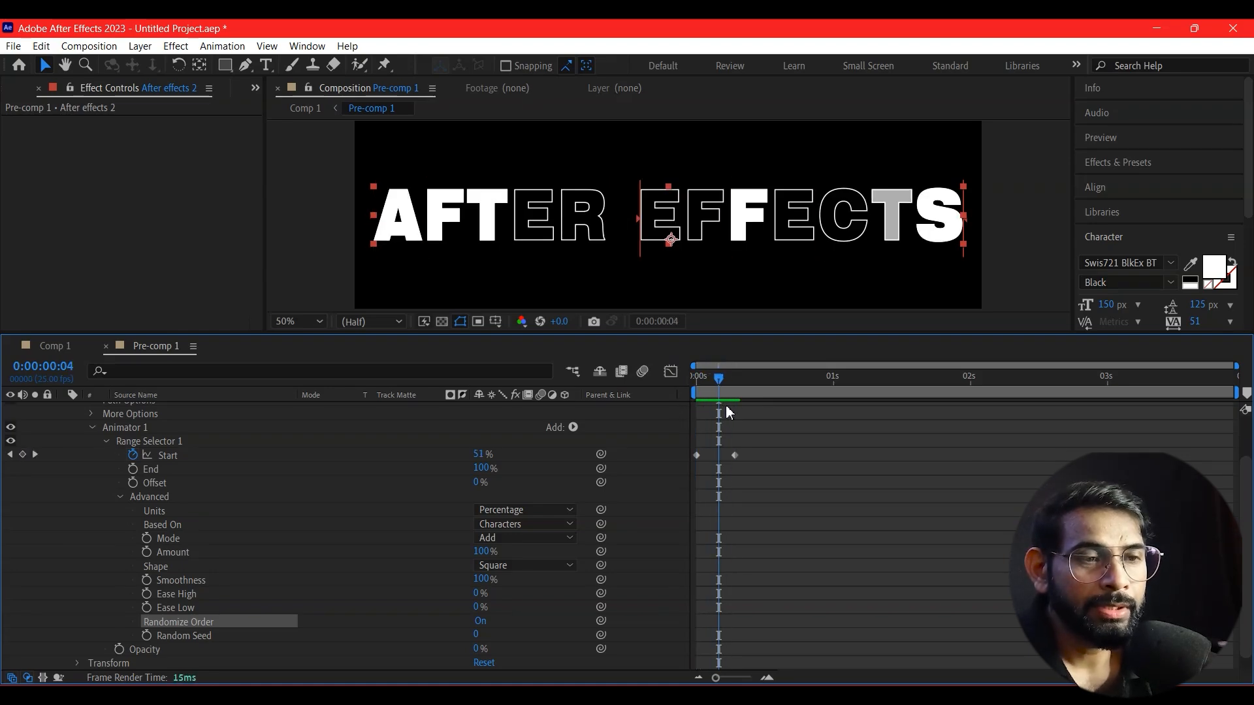
left_click(861, 572)
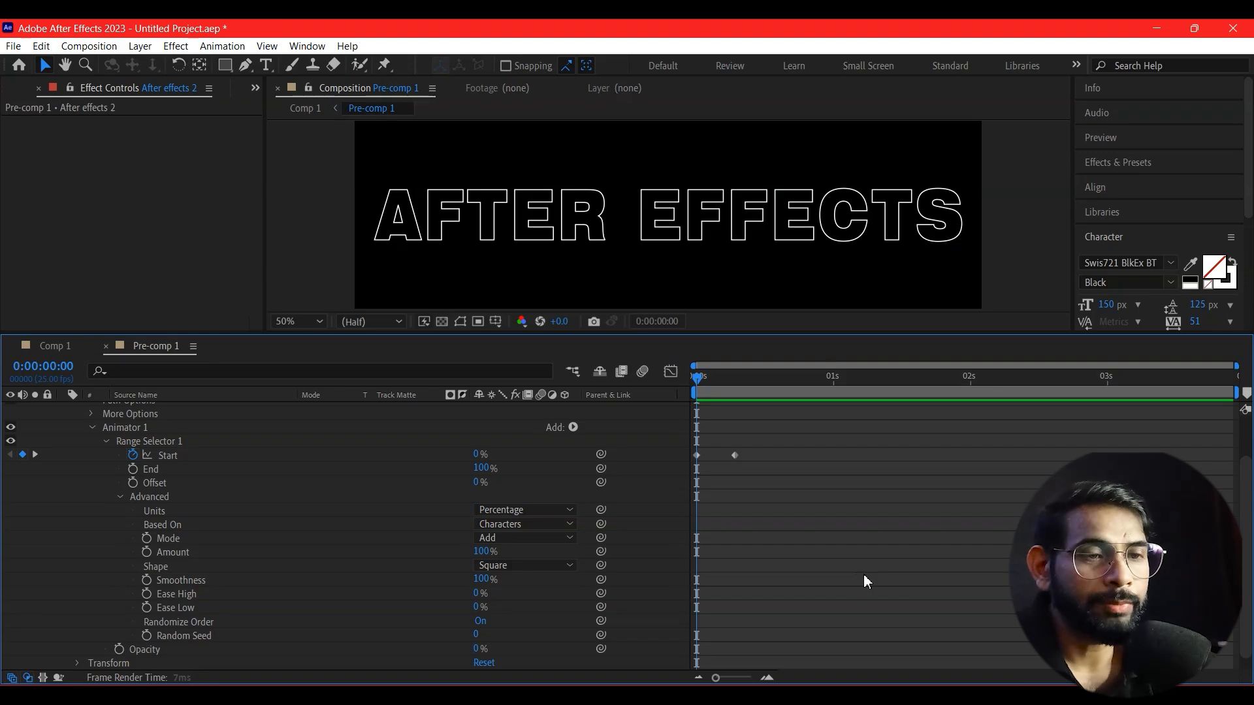
key("space")
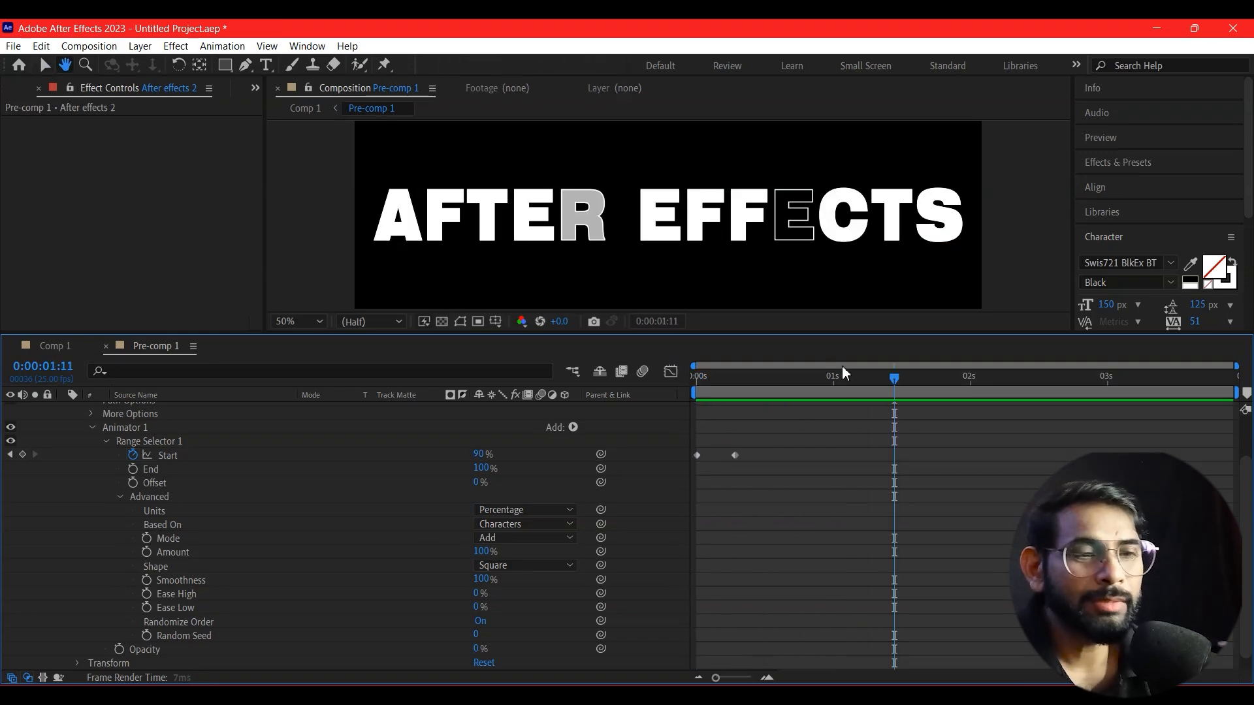
left_click_drag(753, 378, 727, 441)
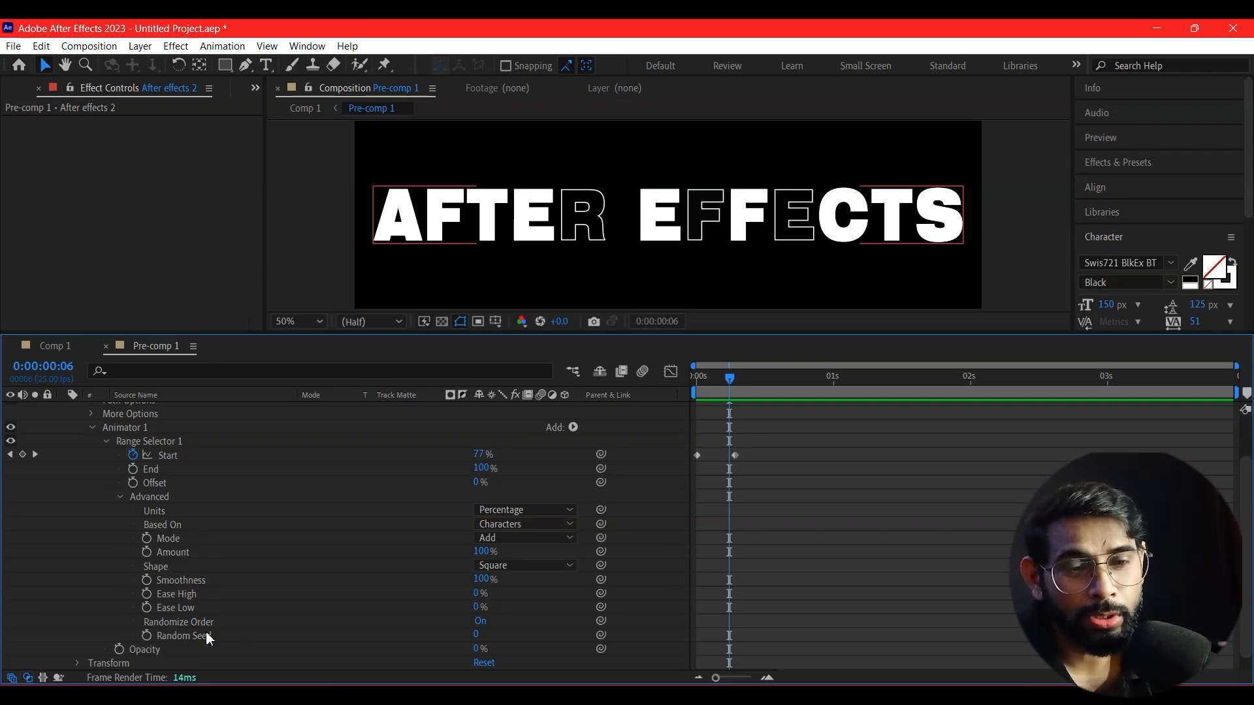
Add the expression time*15 to Range Selector 1's Random Seed.
left_click(143, 636, "alt")
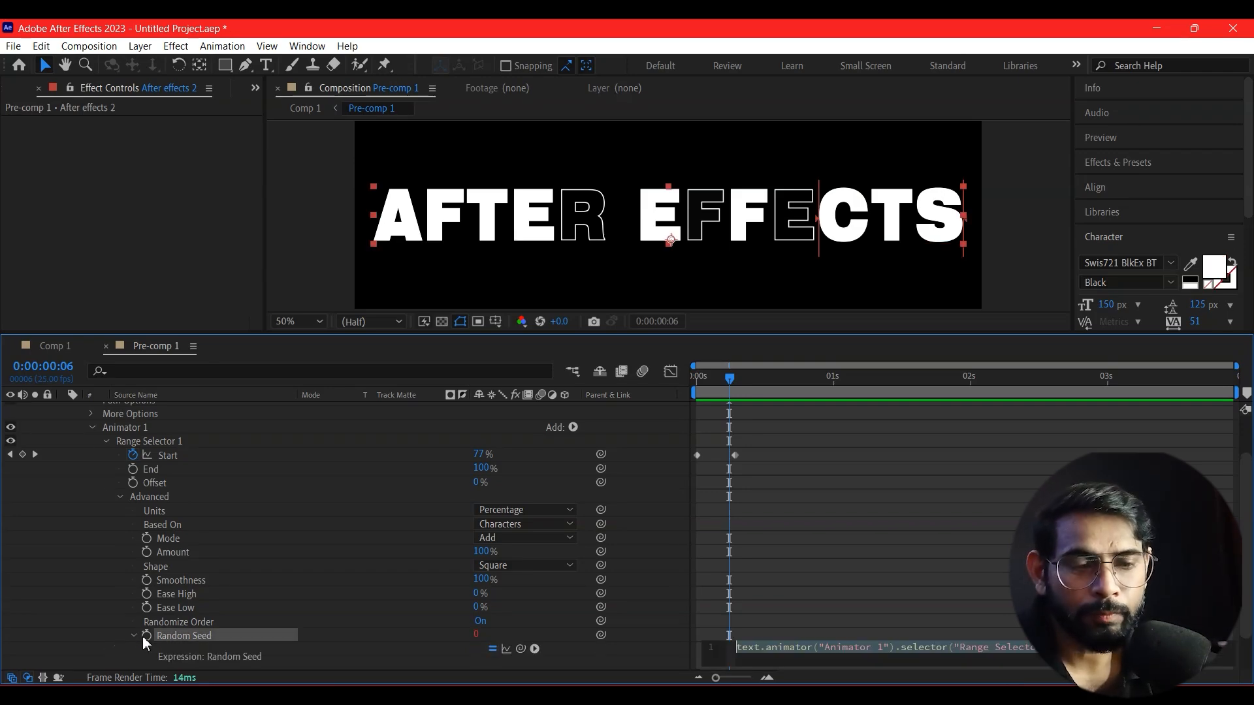
scroll(346, 535, "down", 1)
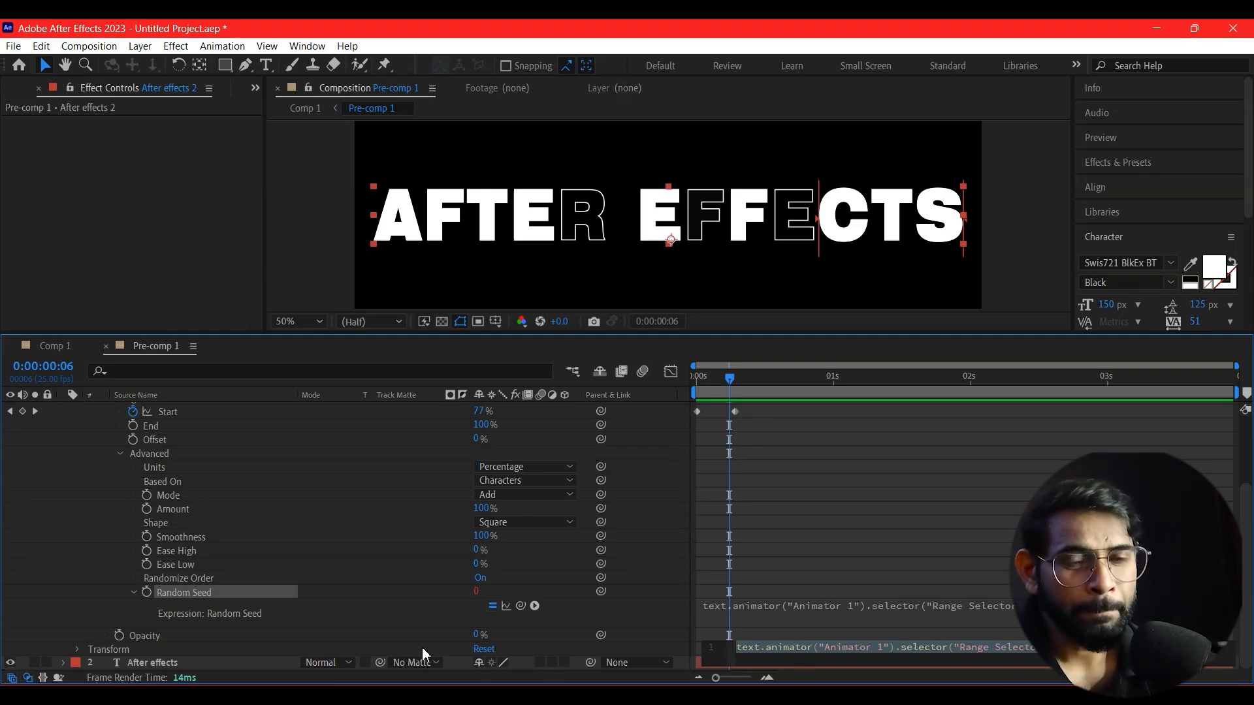
left_click(825, 649)
left_click_drag(1176, 647, 711, 647)
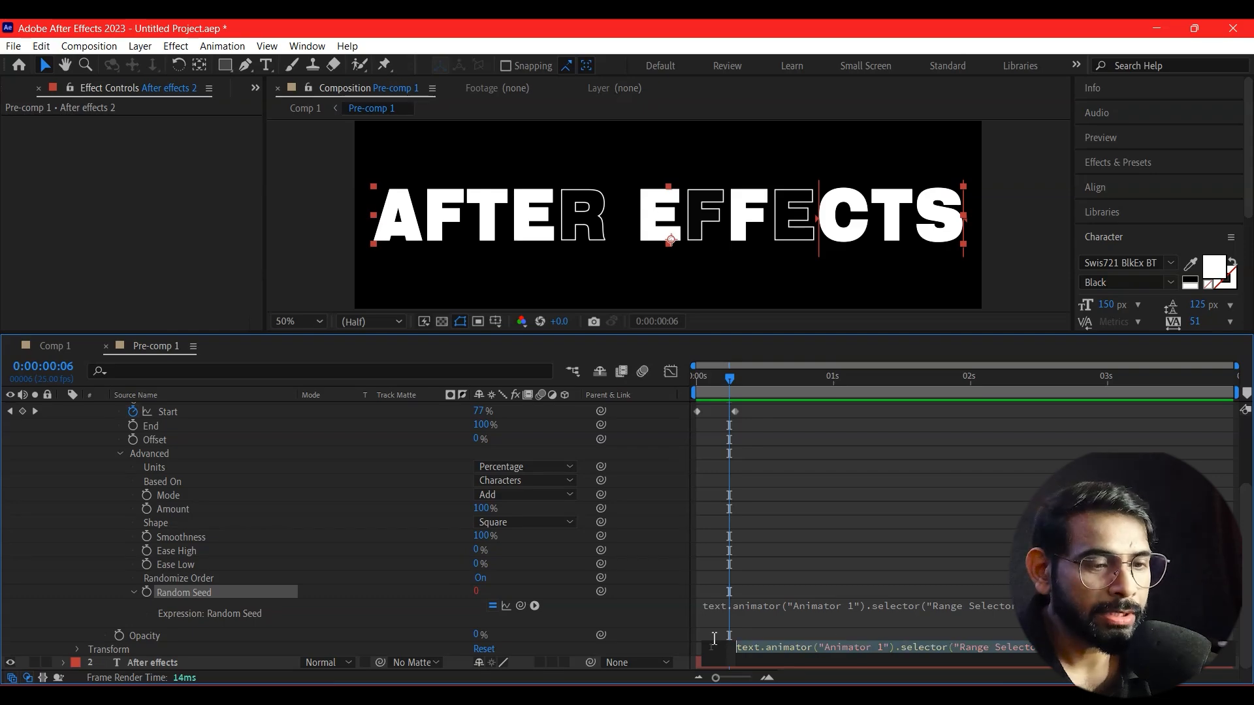
type("time")
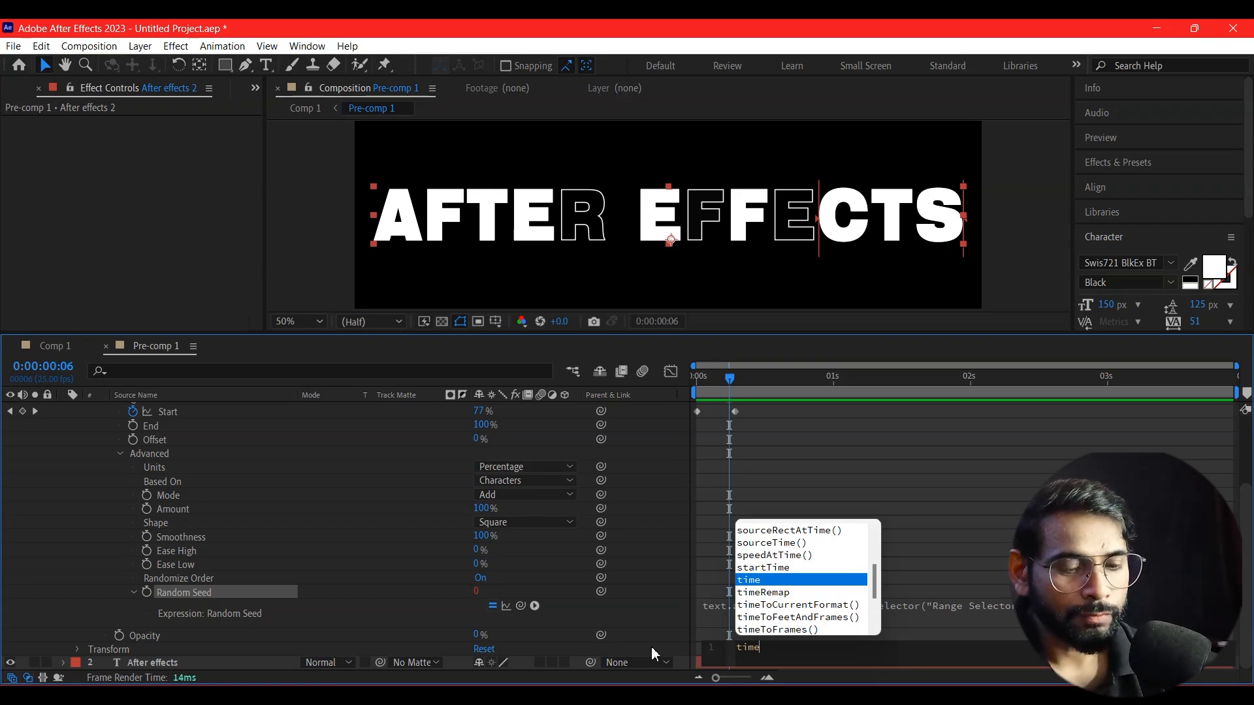
type("*")
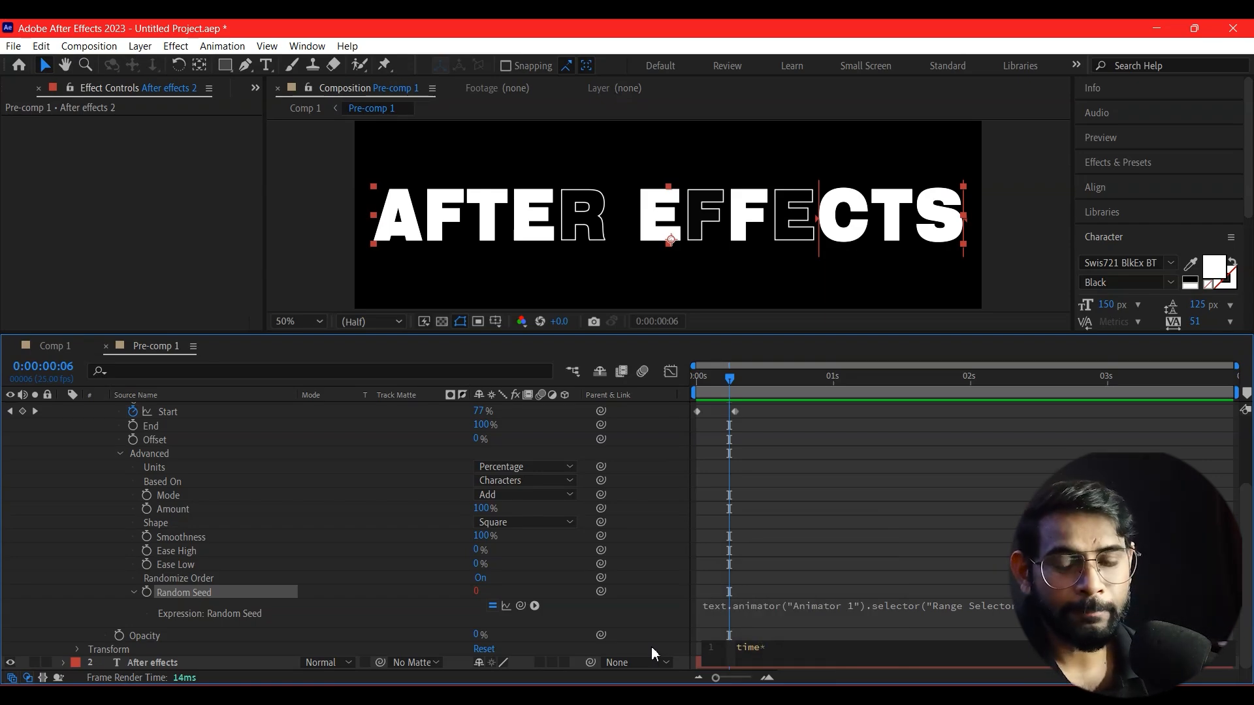
type("15")
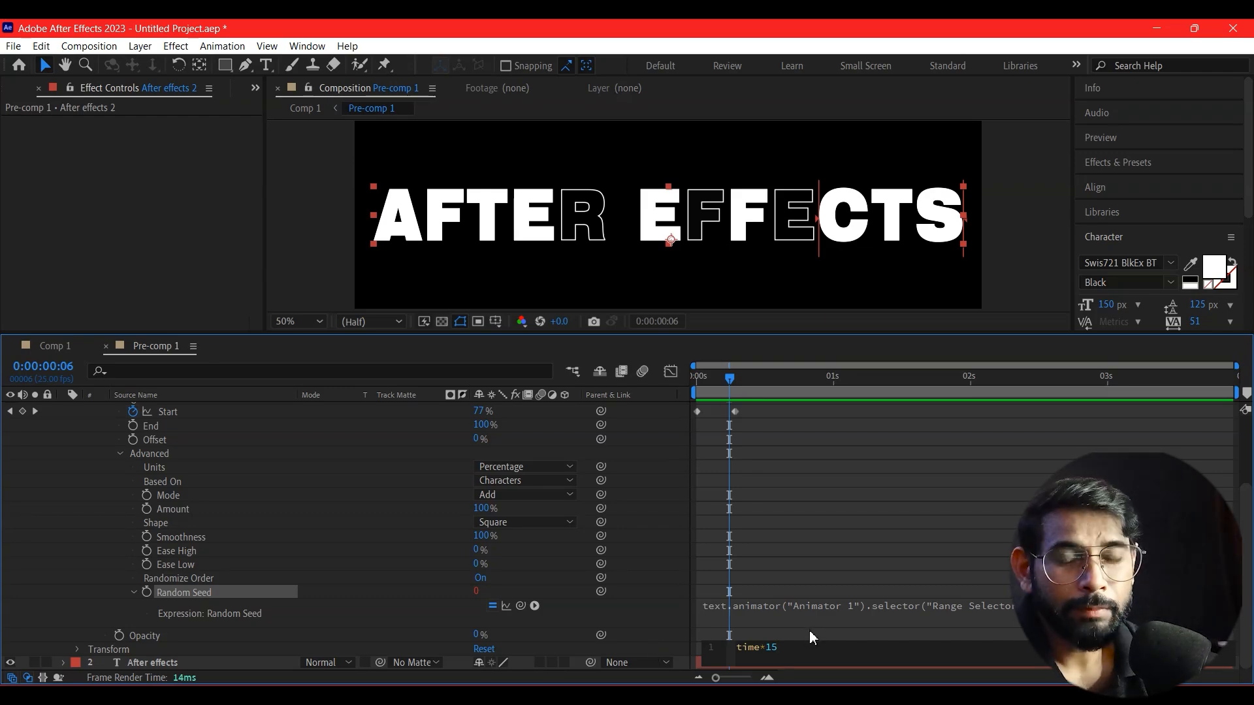
left_click(786, 269)
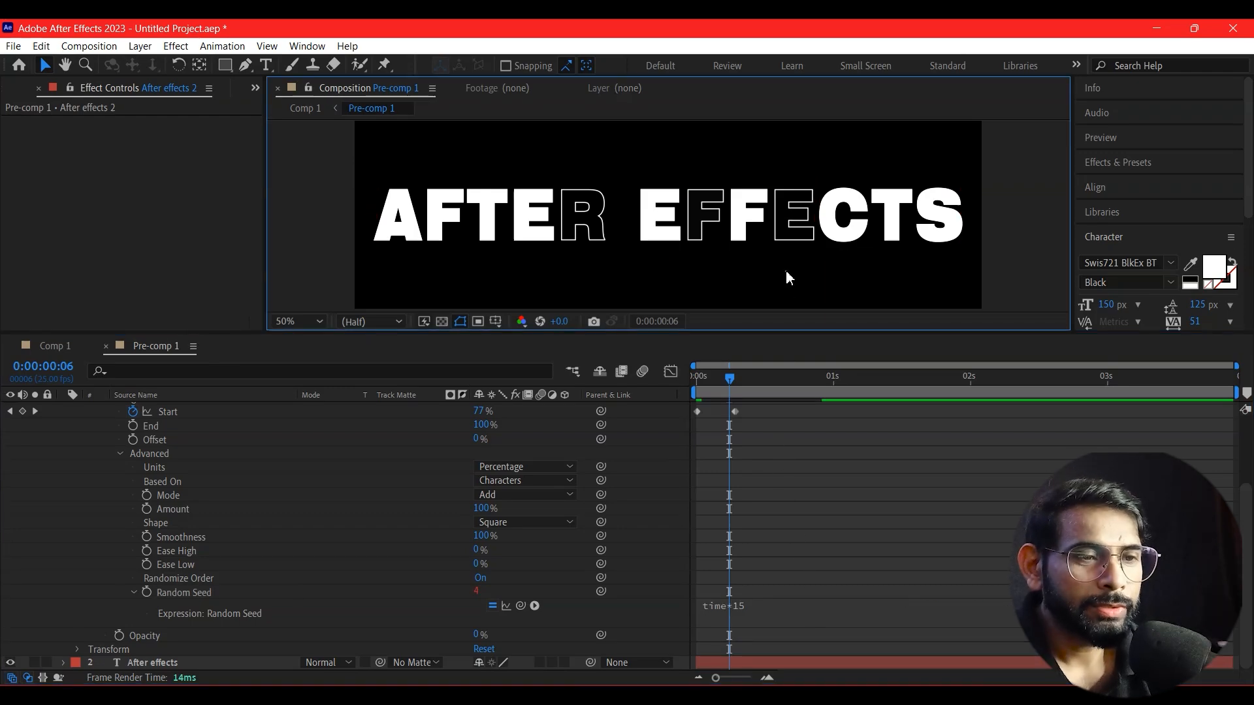
Play the composition from the start and scrub the opening frames to check the flickering letters.
left_click_drag(731, 378, 534, 397)
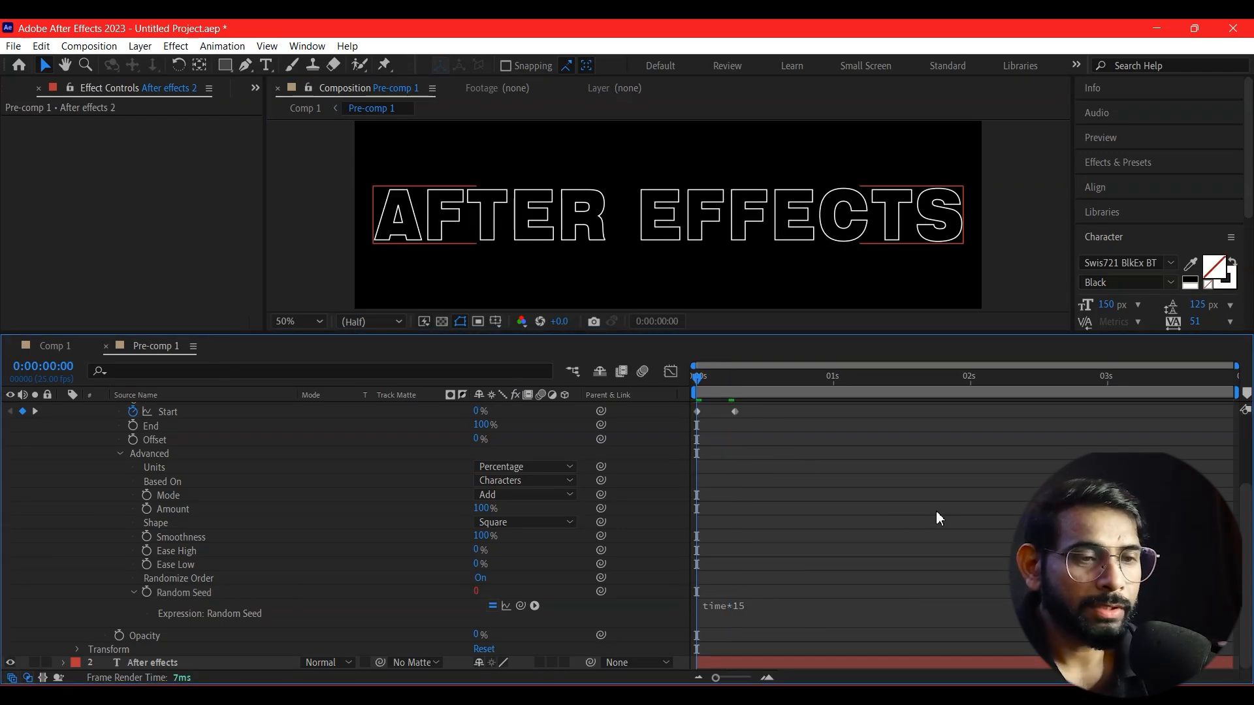
key("space")
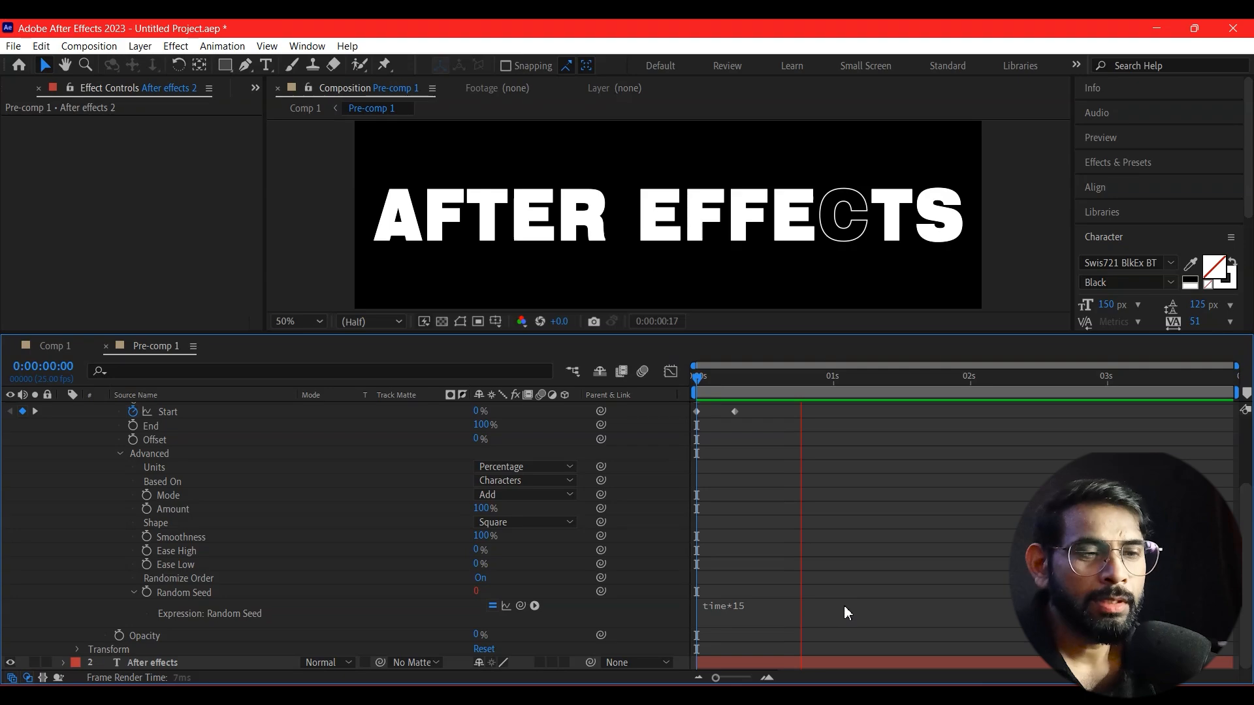
key("space")
left_click_drag(755, 376, 701, 401)
key("space")
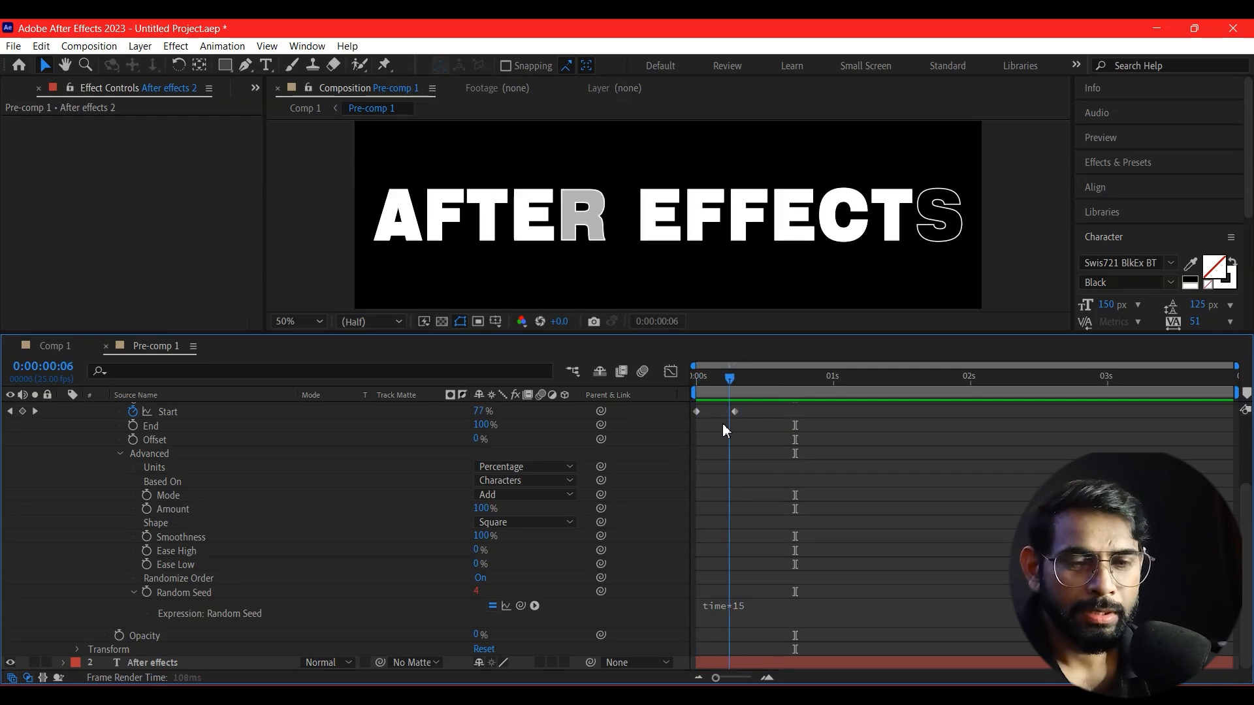
key("space")
Try Range Selector 1's Smoothness at 0% and preview the animation from the first frame.
left_click_drag(491, 539, 377, 547)
key("Home")
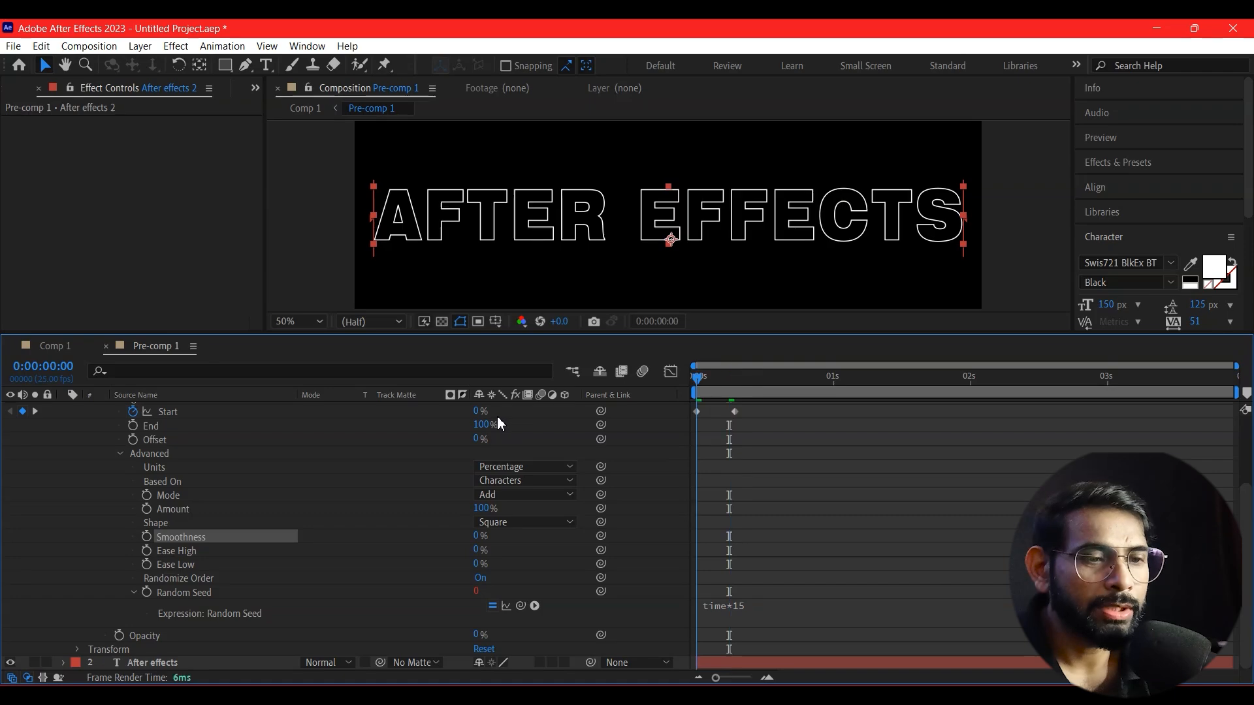
key("space")
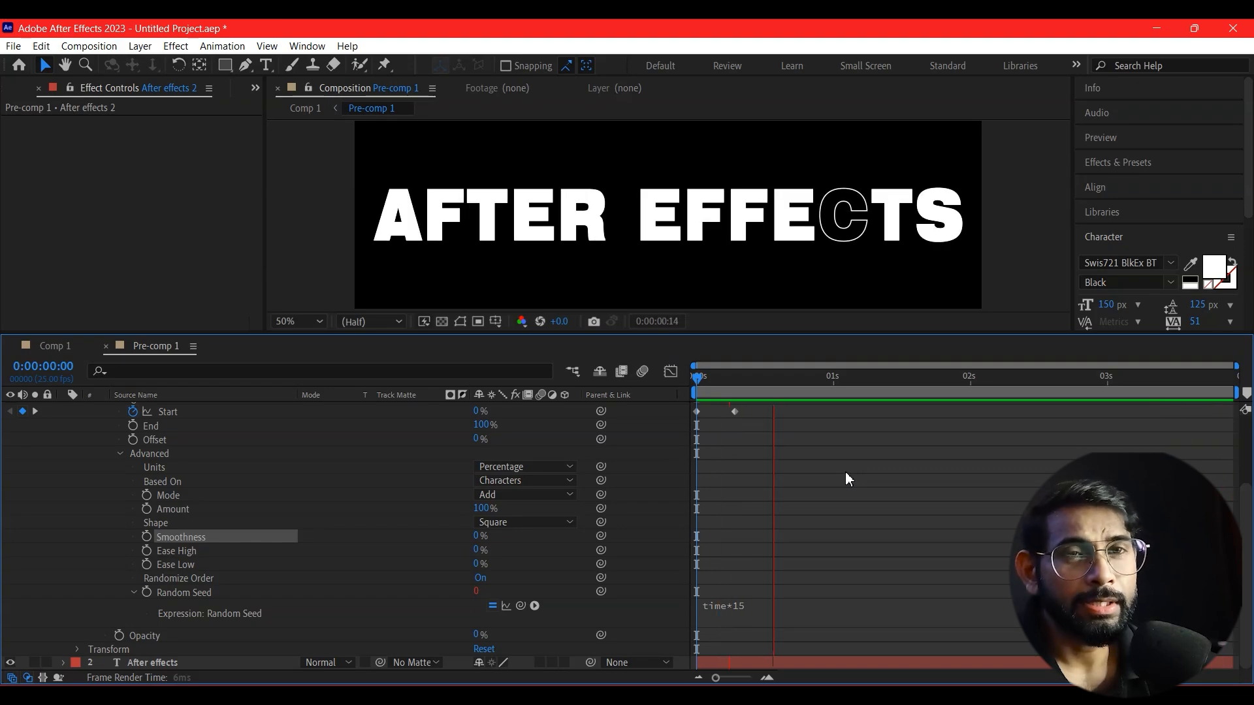
key("space")
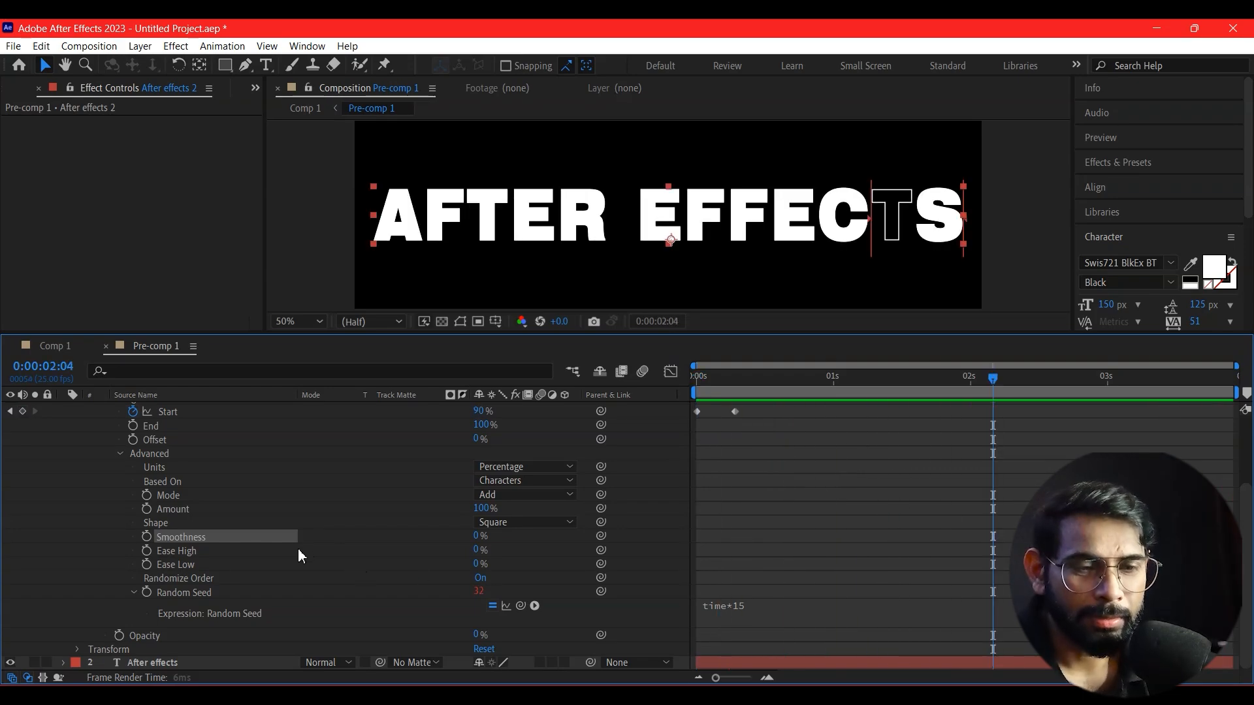
Set Range Selector 1's Smoothness back to 100% and replay the animation from the start.
left_click_drag(476, 538, 548, 538)
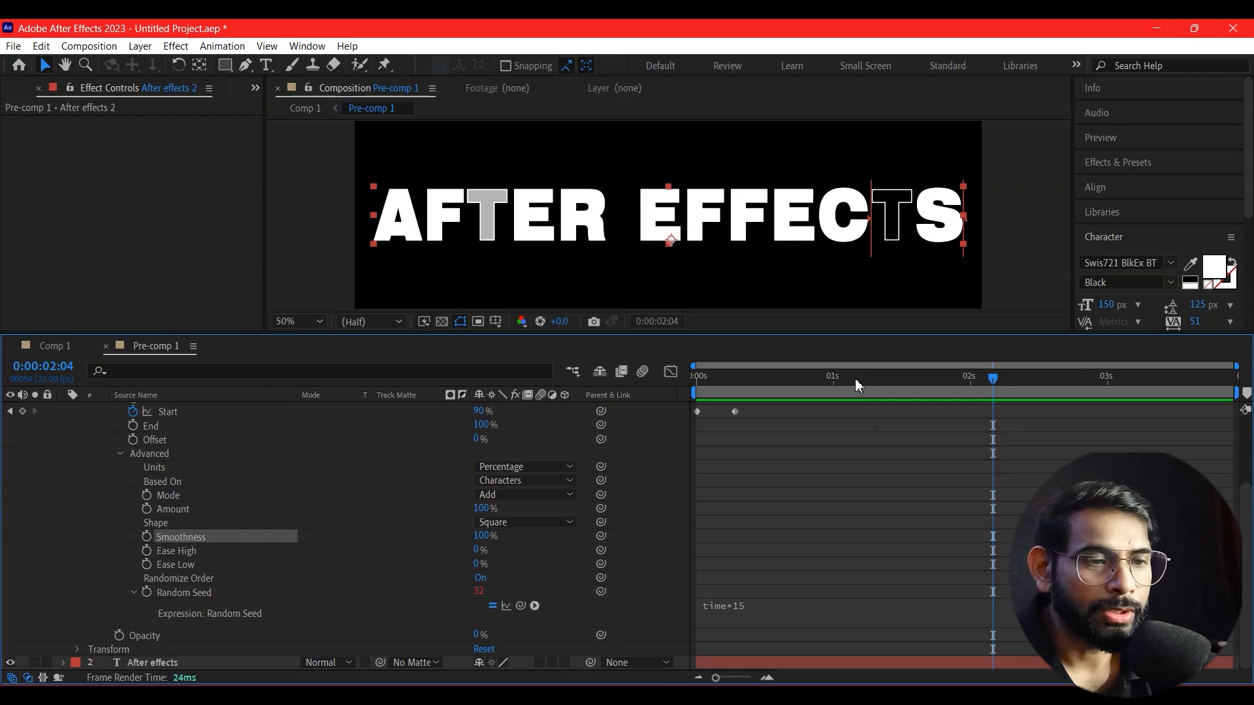
left_click_drag(854, 383, 546, 421)
key("space")
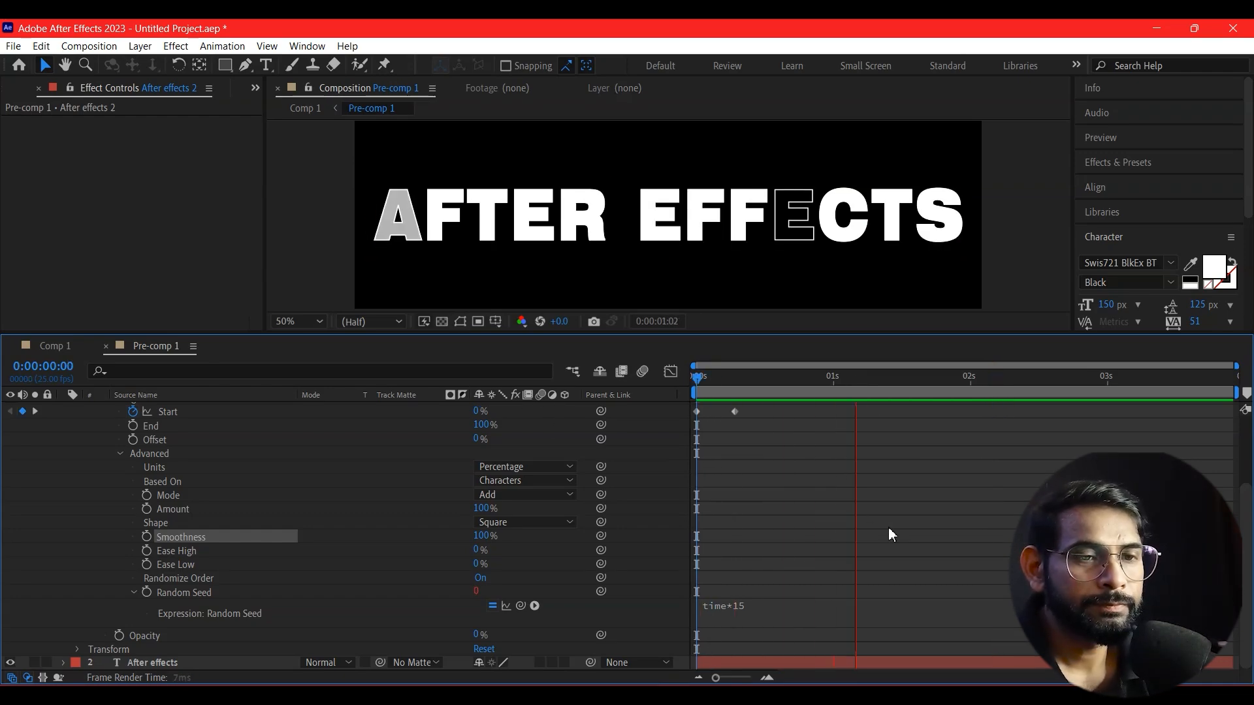